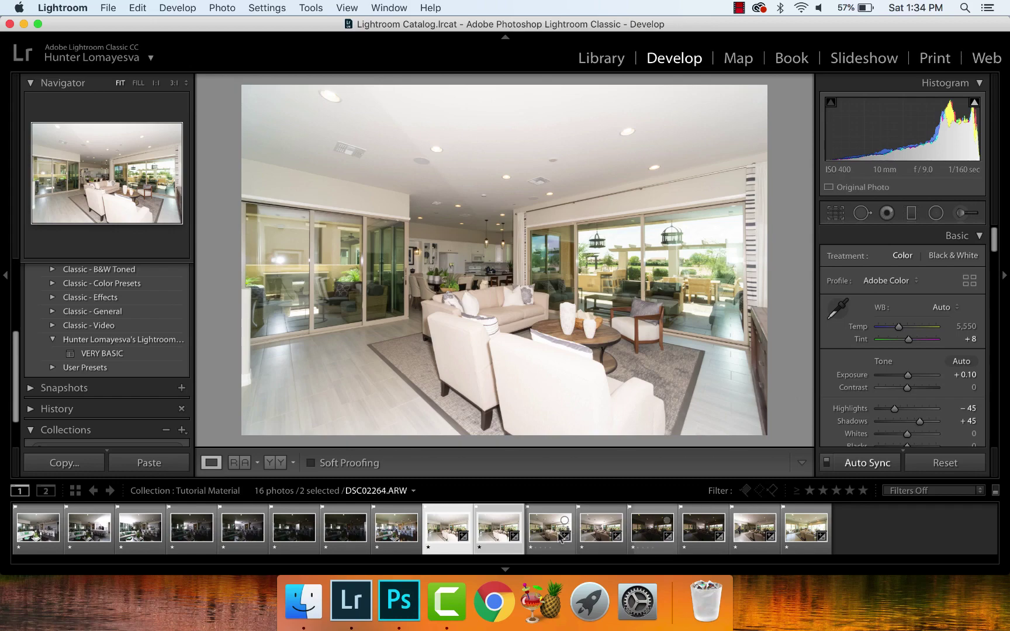
# Step: Set the exposure of photo DSC02264.ARW alone to +0.20
pyautogui.click(549, 528)
pyautogui.click(860, 463)
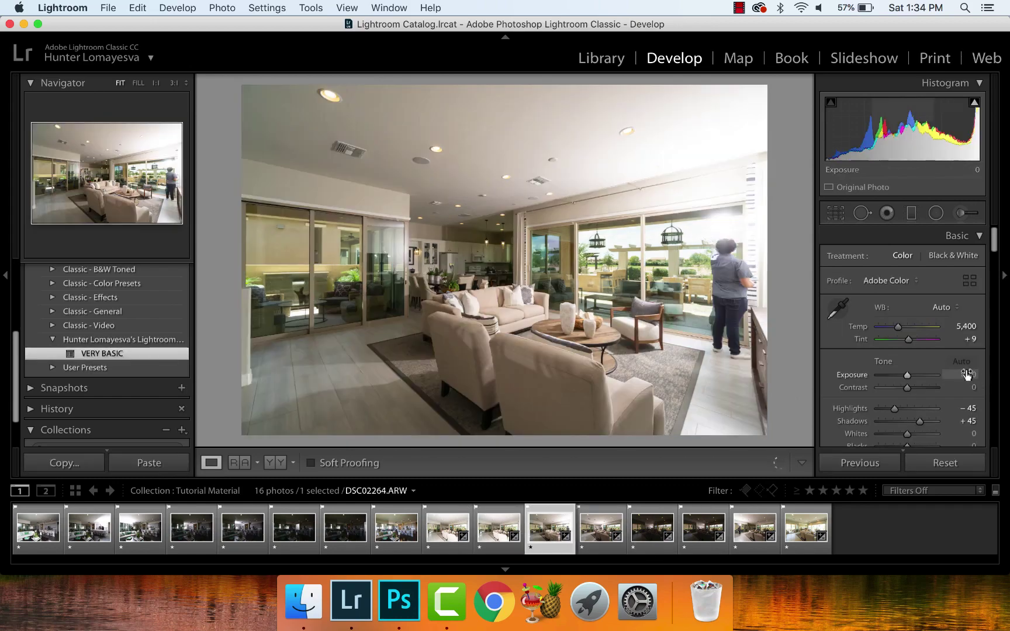
pyautogui.press('Up')
pyautogui.press('Up')
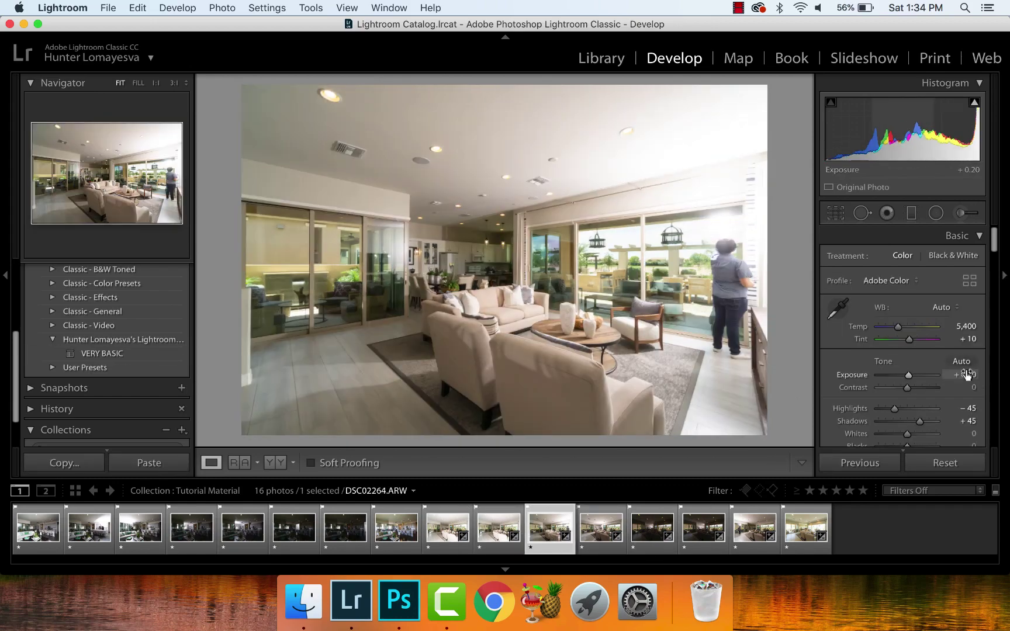
# Step: Advance past DSC02265.ARW to the dark photo DSC02267.ARW and set its exposure to +1.00
pyautogui.press('Right')
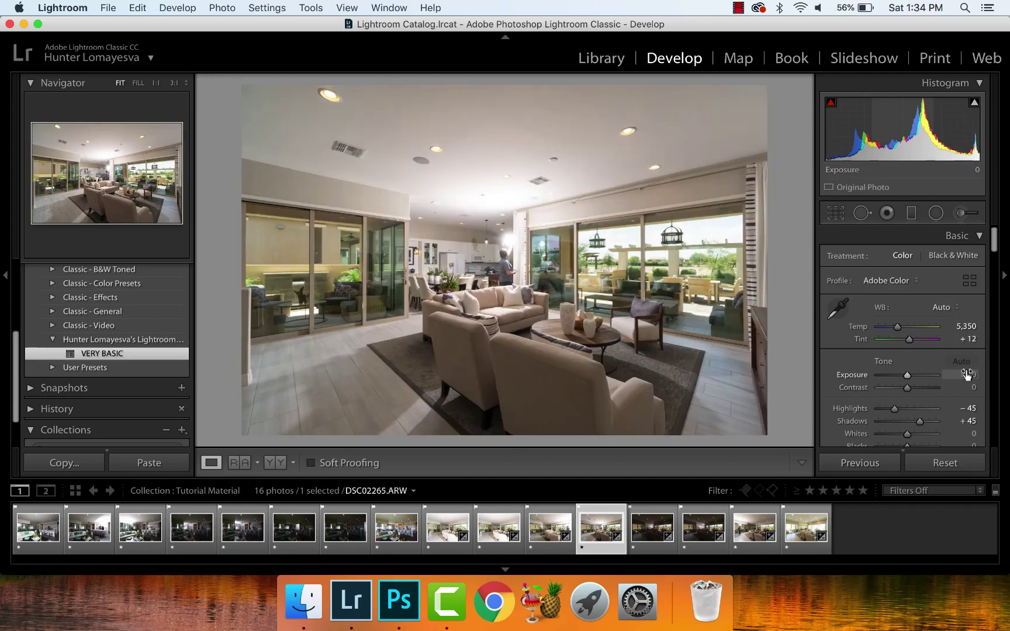
pyautogui.press('Right')
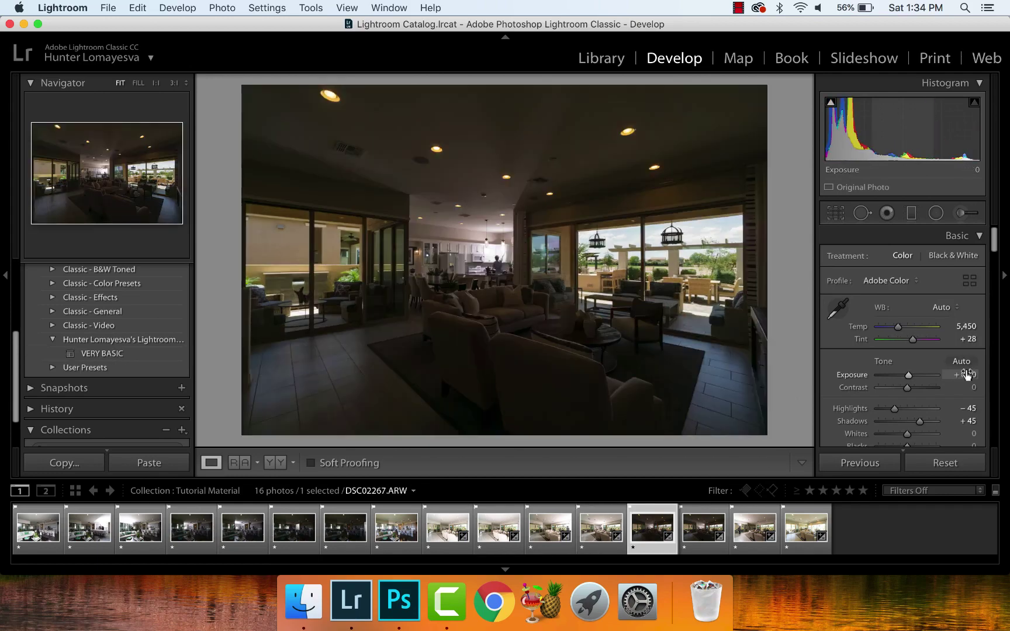
pyautogui.press('Up')
pyautogui.press('Up')
pyautogui.press('Up')
pyautogui.press('Up')
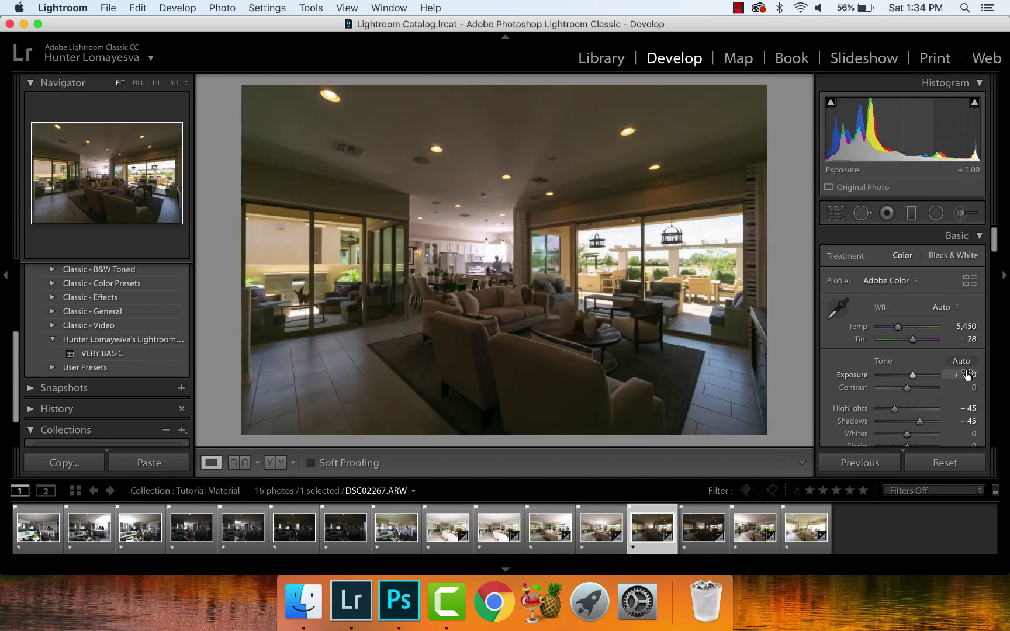
# Step: Go through the remaining photos DSC02269, DSC02270 and DSC02271, correcting exposure and setting DSC02271.ARW to −0.20
pyautogui.press('Right')
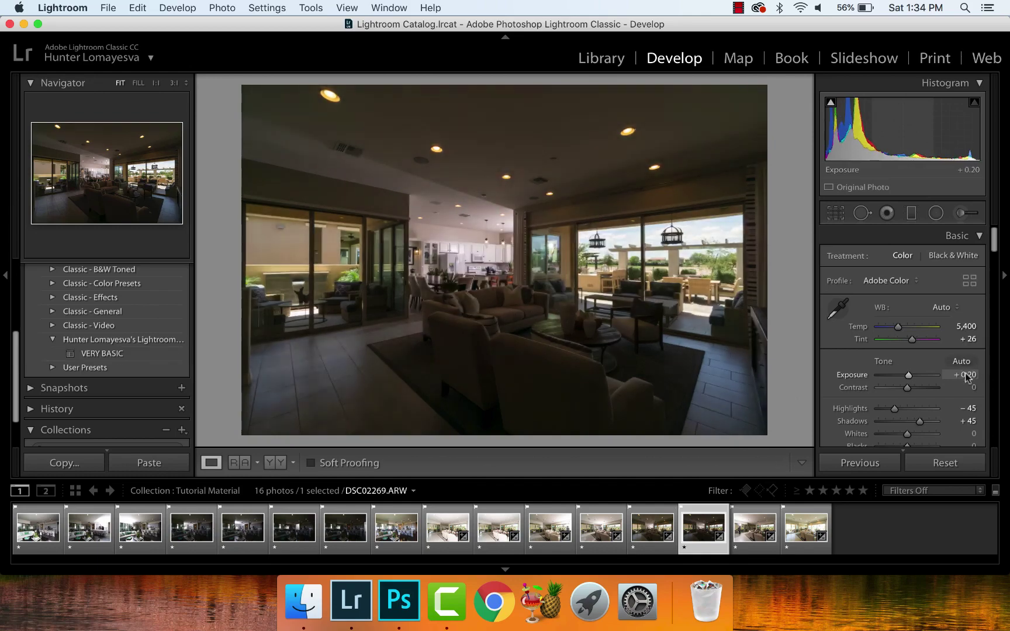
pyautogui.press('Right')
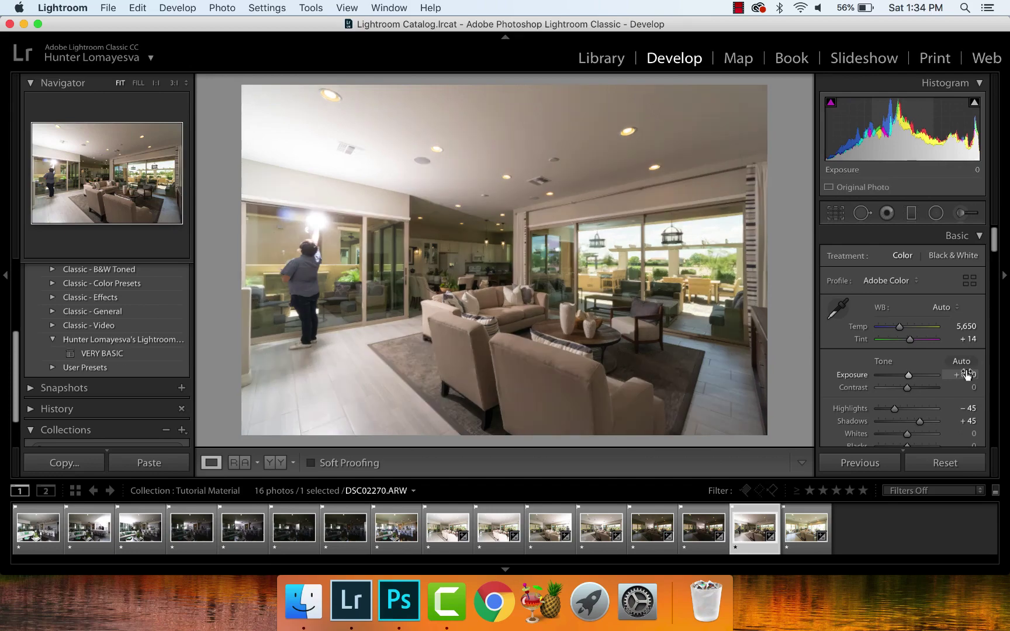
pyautogui.press('Right')
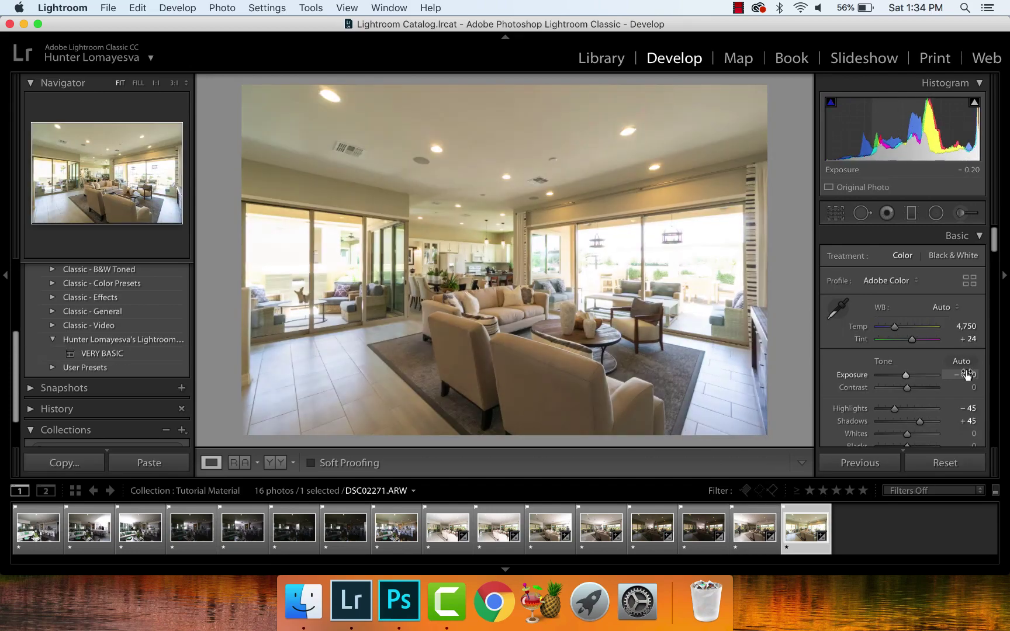
# Step: Open the eight photos DSC02262.ARW through DSC02271.ARW together as layers in one Photoshop document
pyautogui.keyDown('shift'); pyautogui.click(436, 528); pyautogui.keyUp('shift')
pyautogui.rightClick(436, 528)
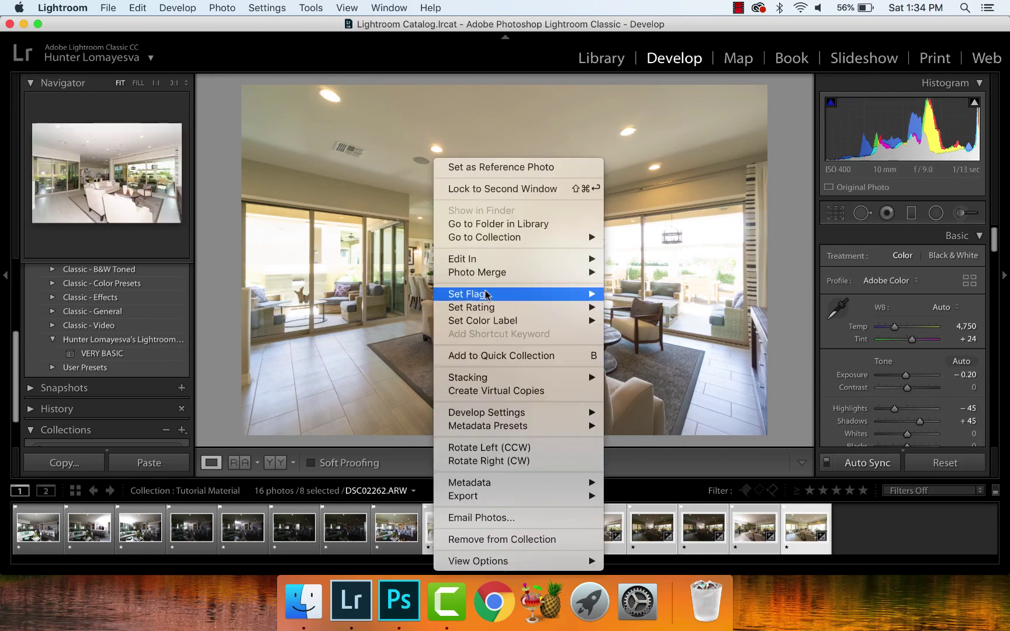
pyautogui.moveTo(468, 259)
pyautogui.click(666, 334)
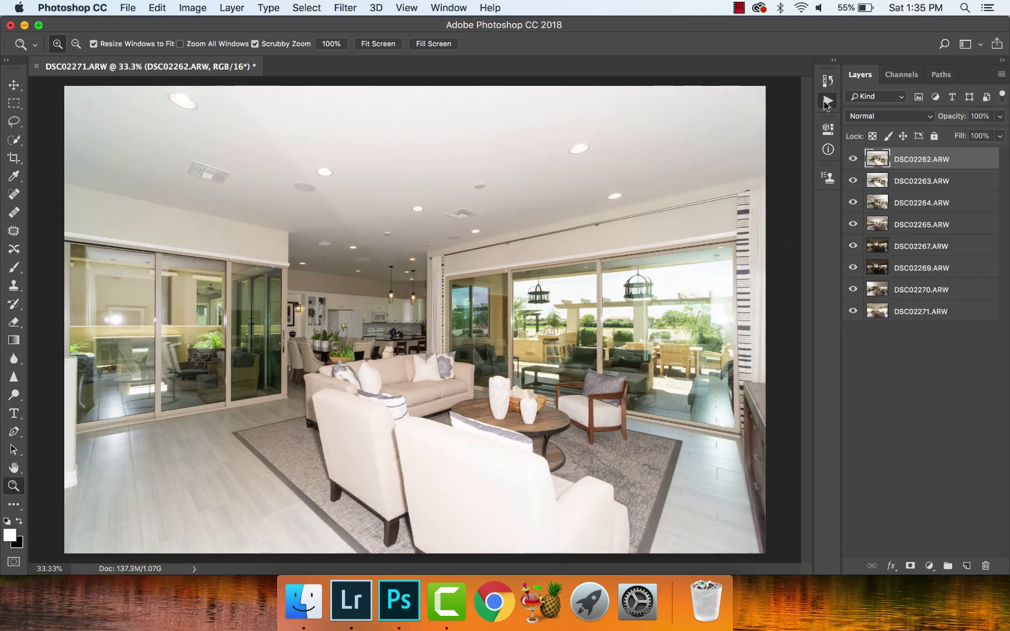
# Step: Run the Continuum action "1b. Reverse All Layers" on the document
pyautogui.click(827, 101)
pyautogui.click(655, 150)
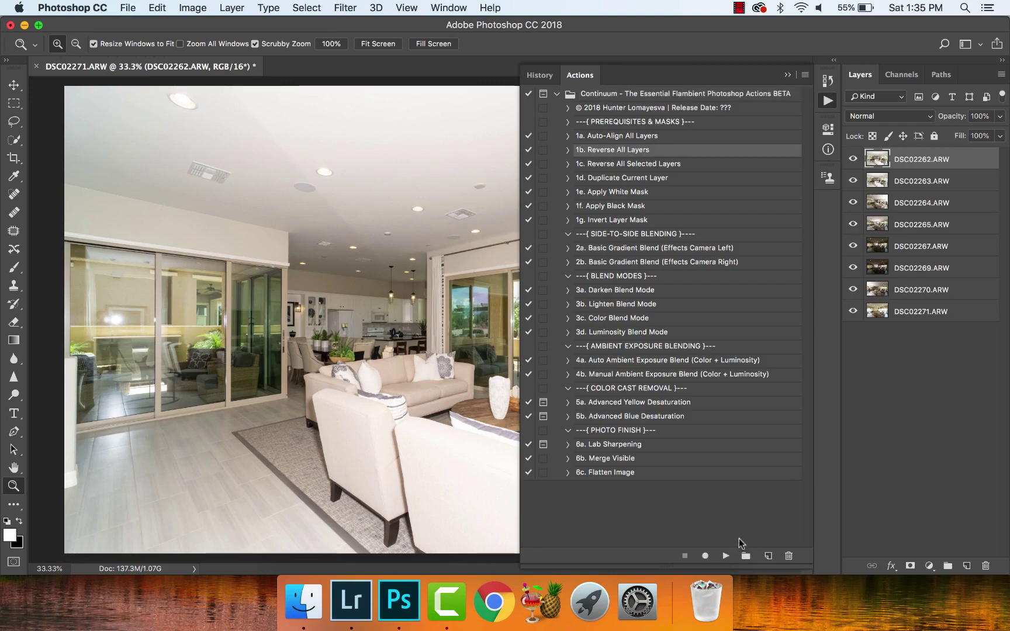
pyautogui.click(726, 556)
# Step: Hide all layers above DSC02263.ARW and set the blend mode of DSC02263.ARW to Lighten
pyautogui.moveTo(854, 159); pyautogui.dragTo(853, 269)
pyautogui.click(856, 254)
pyautogui.click(906, 248)
pyautogui.click(888, 293)
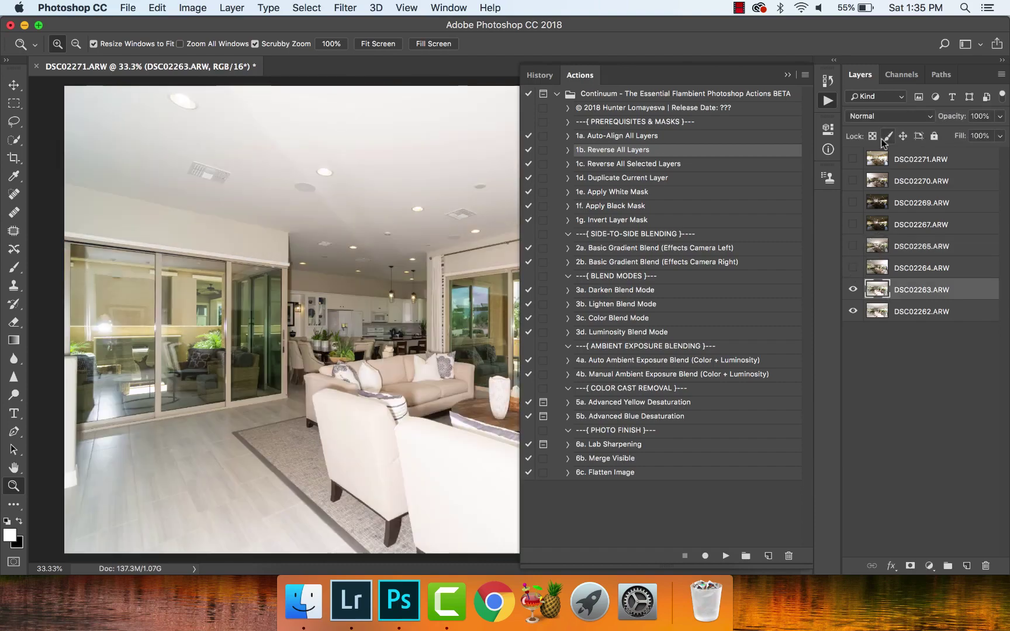
pyautogui.click(880, 116)
pyautogui.click(892, 208)
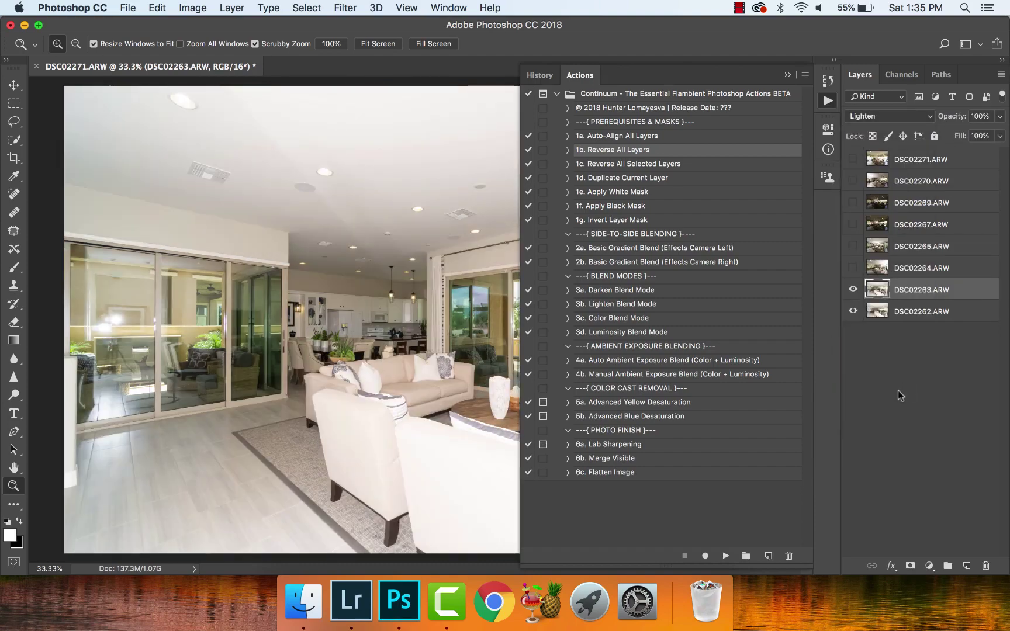
# Step: Duplicate the DSC02262.ARW and DSC02263.ARW layers, grouping the two copies and the two originals separately
pyautogui.keyDown('shift'); pyautogui.click(927, 319); pyautogui.keyUp('shift')
pyautogui.press('super+j')
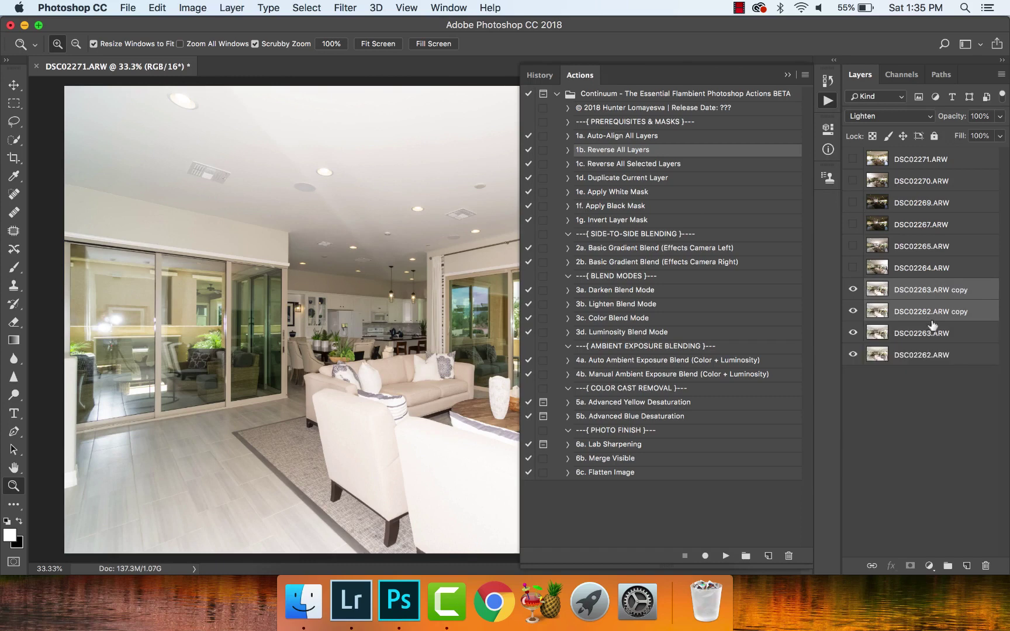
pyautogui.click(948, 566)
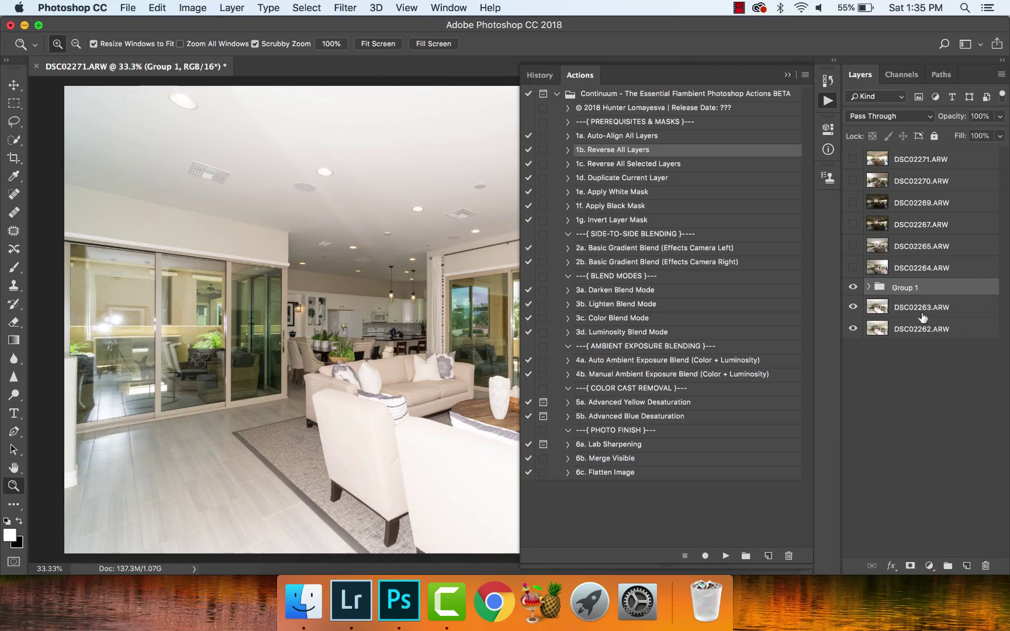
pyautogui.click(924, 318)
pyautogui.keyDown('shift'); pyautogui.click(923, 329); pyautogui.keyUp('shift')
pyautogui.click(948, 566)
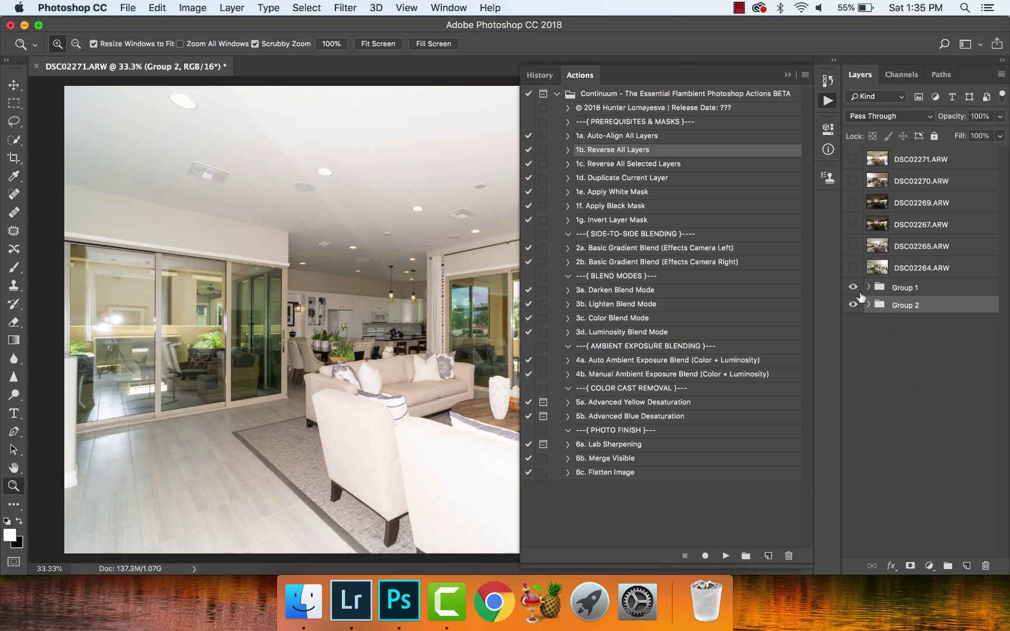
# Step: Hide Group 1, show DSC02264.ARW and DSC02265.ARW, and run the action "2b. Basic Gradient Blend (Effects Camera Right)"
pyautogui.click(853, 288)
pyautogui.click(853, 246)
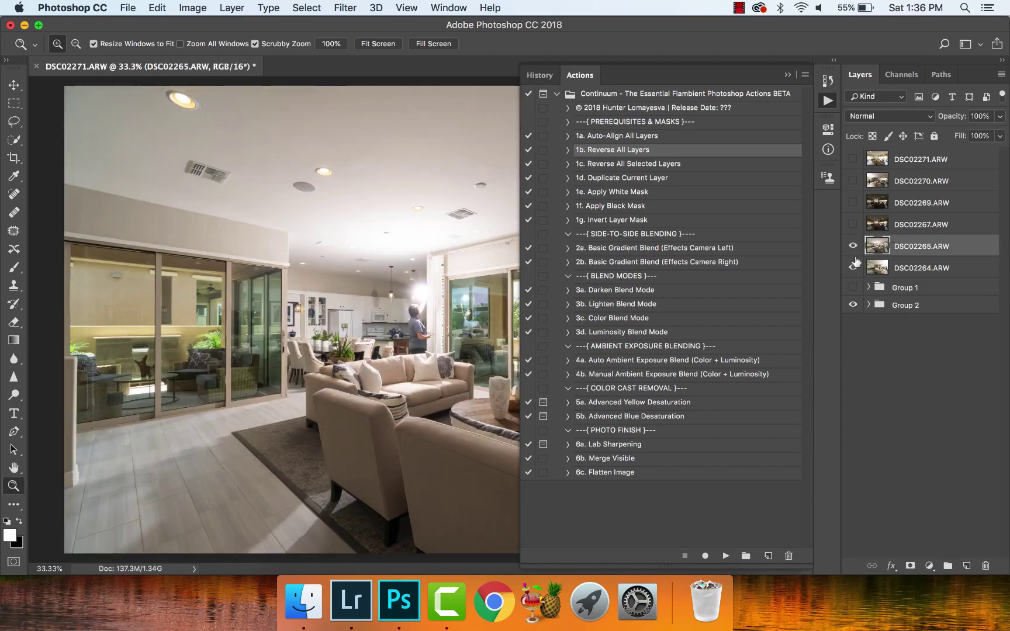
pyautogui.click(668, 263)
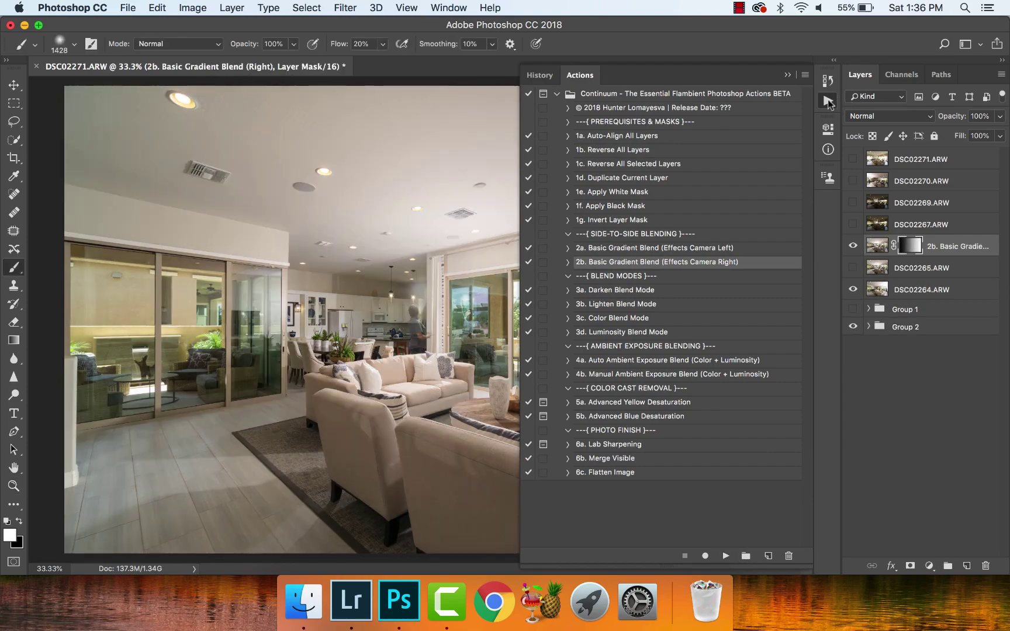
pyautogui.click(828, 102)
# Step: Refine the gradient blend layer's mask, painting white over the large window area and black around the kitchen opening and glass doors beside it
pyautogui.press('super+i')
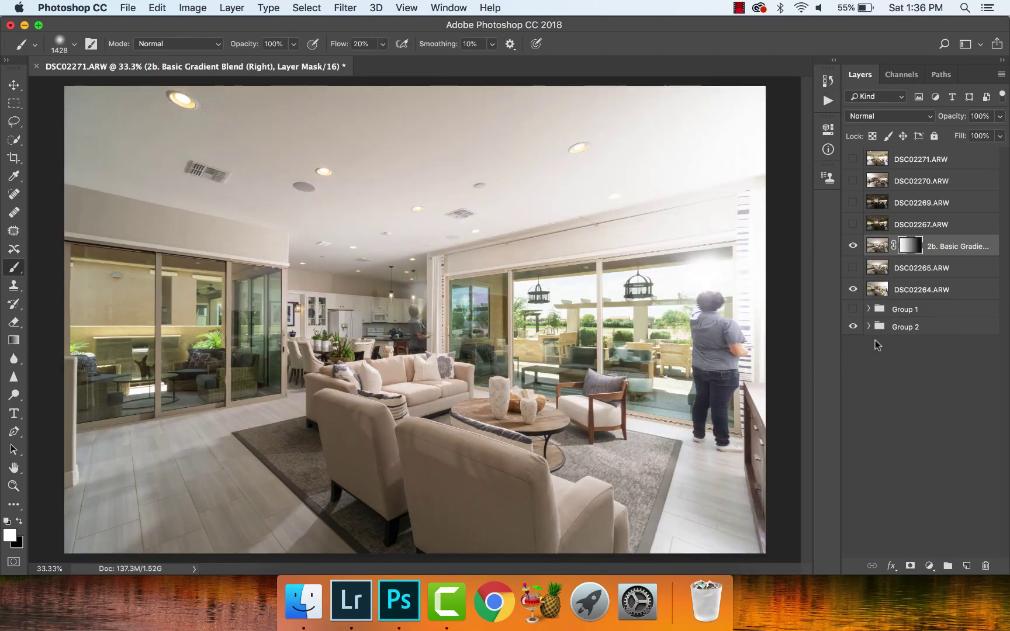
pyautogui.press('super+i')
pyautogui.moveTo(601, 349); pyautogui.dragTo(668, 349)
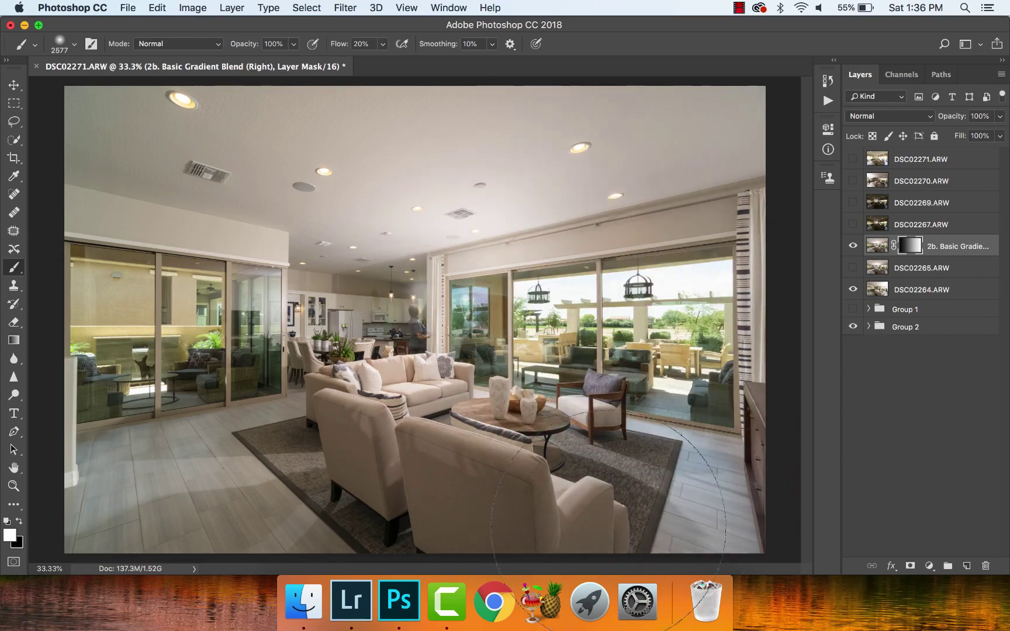
pyautogui.press('x')
pyautogui.moveTo(388, 257); pyautogui.dragTo(433, 255)
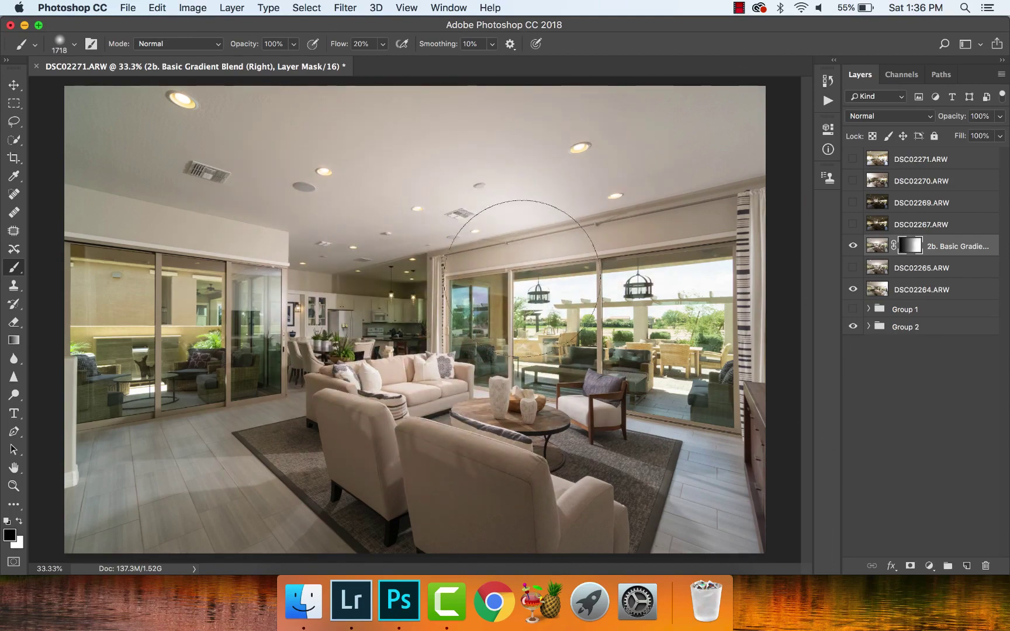
pyautogui.moveTo(342, 243); pyautogui.dragTo(257, 240)
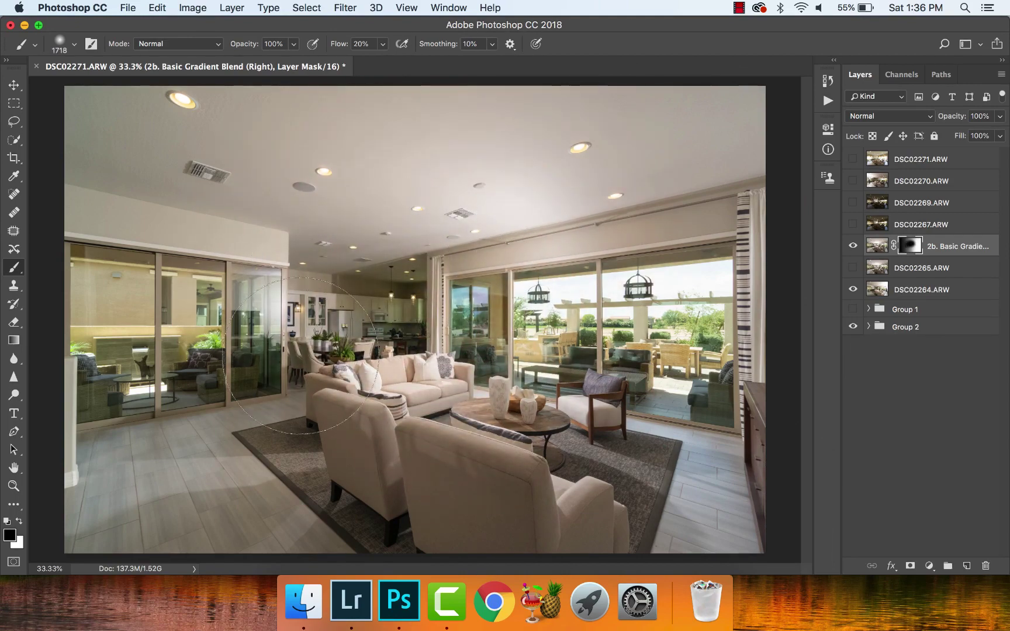
pyautogui.press('x')
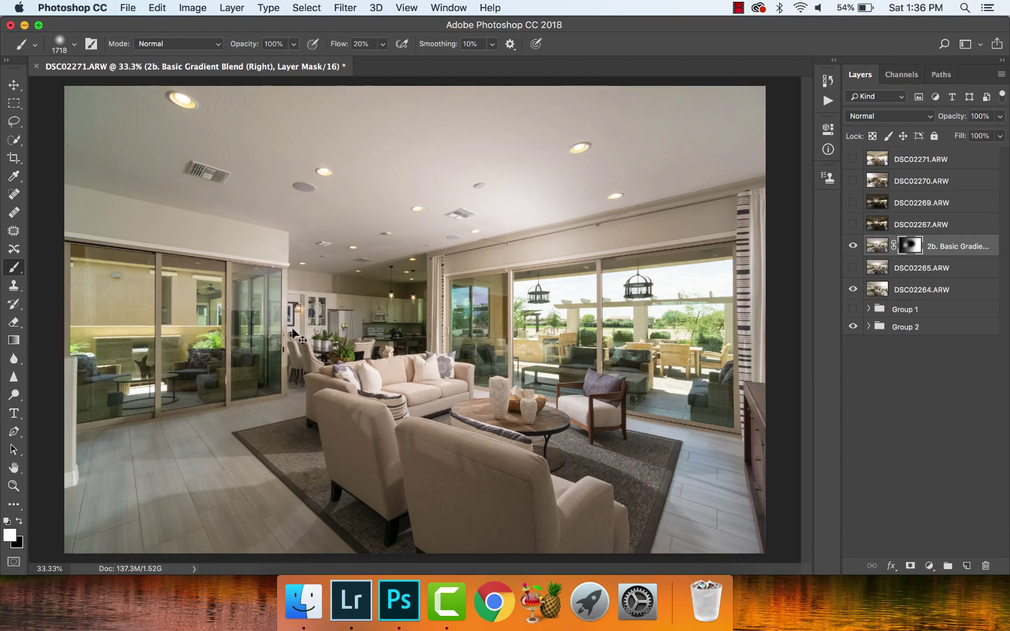
# Step: Show the DSC02267.ARW layer and set its blend mode to Lighten
pyautogui.click(853, 225)
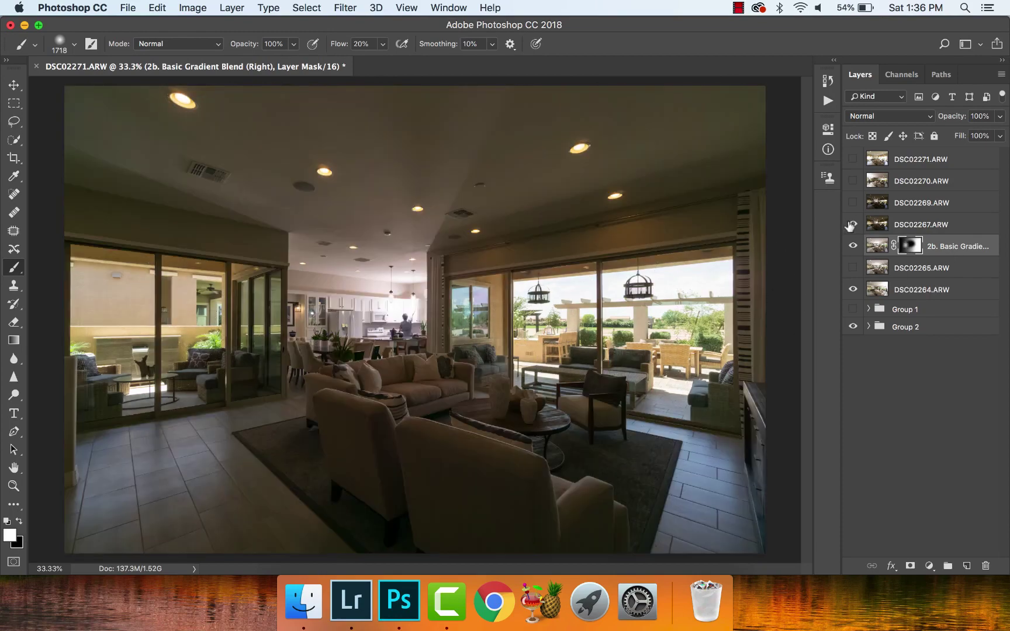
pyautogui.click(893, 227)
pyautogui.click(900, 116)
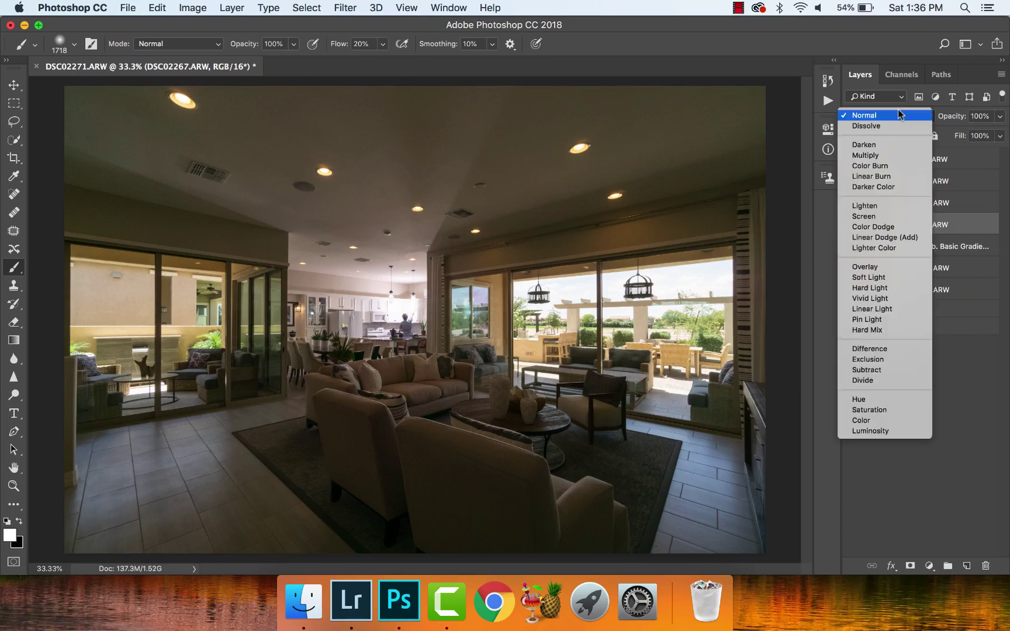
pyautogui.click(901, 207)
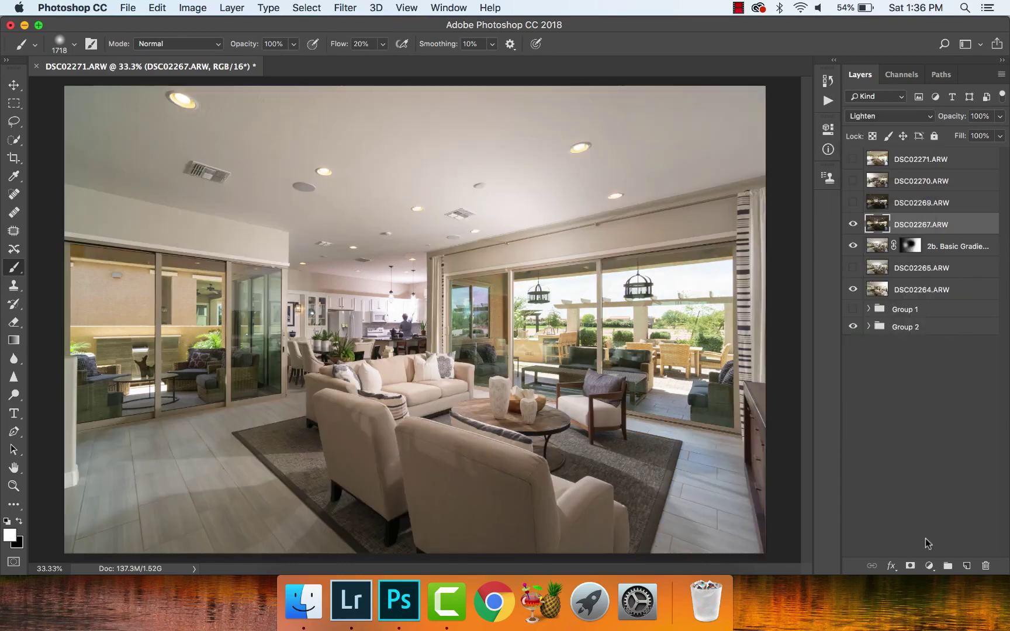
# Step: Add a black mask to DSC02267.ARW and paint white over the dining and kitchen area to reveal it
pyautogui.keyDown('alt'); pyautogui.click(913, 566); pyautogui.keyUp('alt')
pyautogui.press('z')
pyautogui.moveTo(321, 317); pyautogui.dragTo(367, 317)
pyautogui.press('b')
pyautogui.moveTo(447, 343)
pyautogui.mouseDown()
pyautogui.moveTo(377, 344)
pyautogui.moveTo(380, 374)
pyautogui.moveTo(316, 348)
pyautogui.moveTo(307, 381)
pyautogui.moveTo(339, 375)
pyautogui.mouseUp()
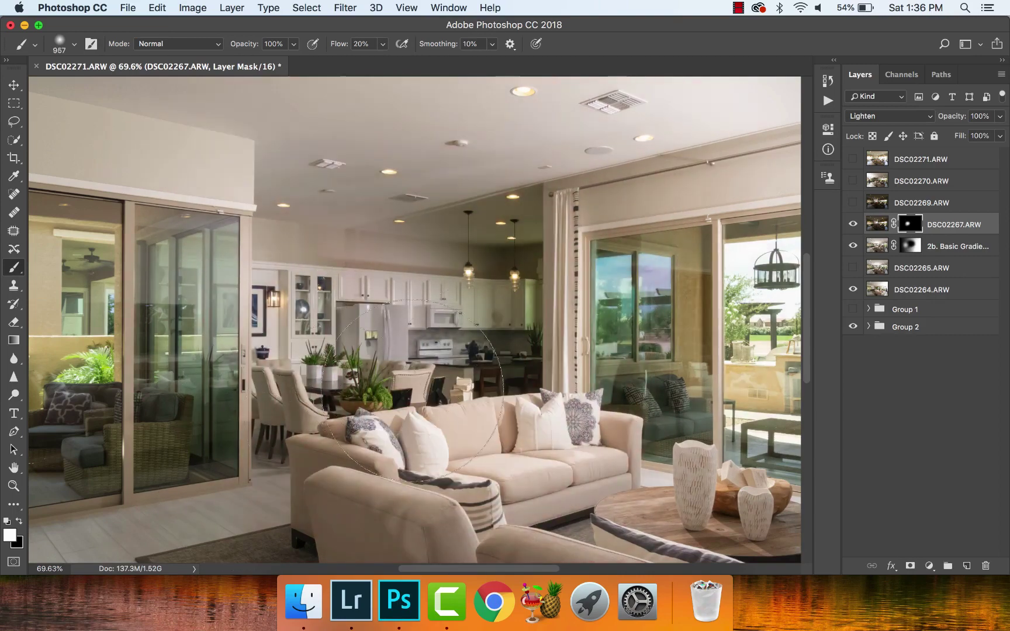
pyautogui.press('x')
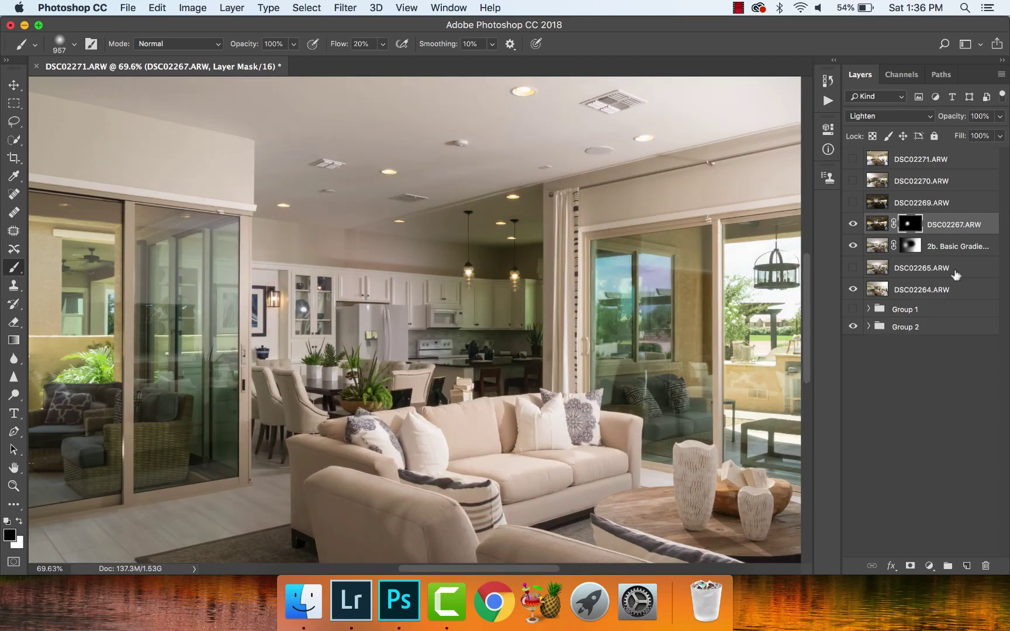
# Step: Show the DSC02269.ARW layer and make it the active layer
pyautogui.click(855, 205)
pyautogui.click(898, 199)
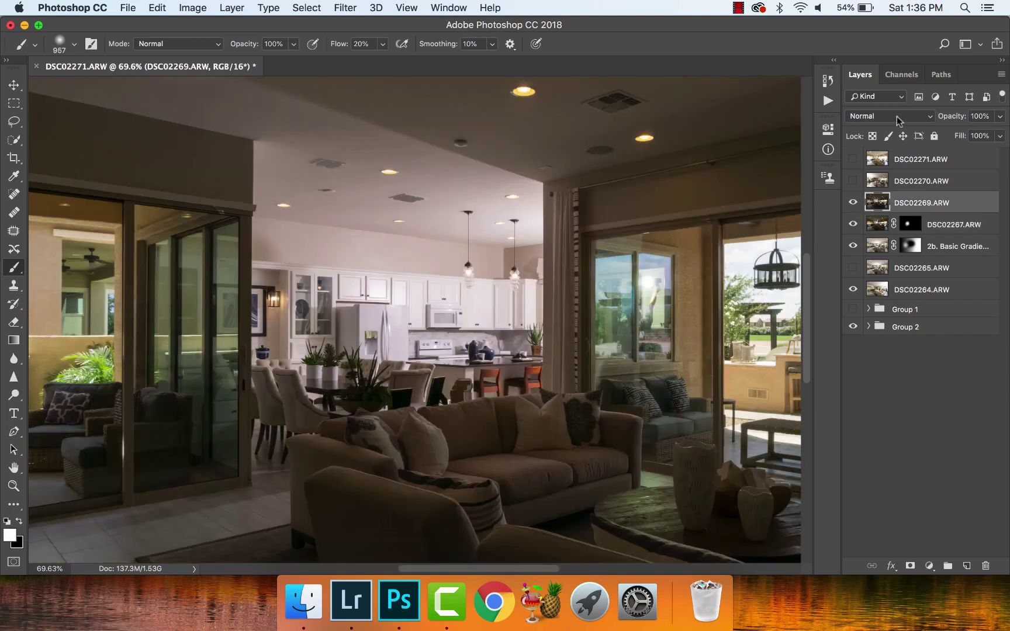
pyautogui.click(900, 117)
pyautogui.click(897, 432)
pyautogui.press('super+z')
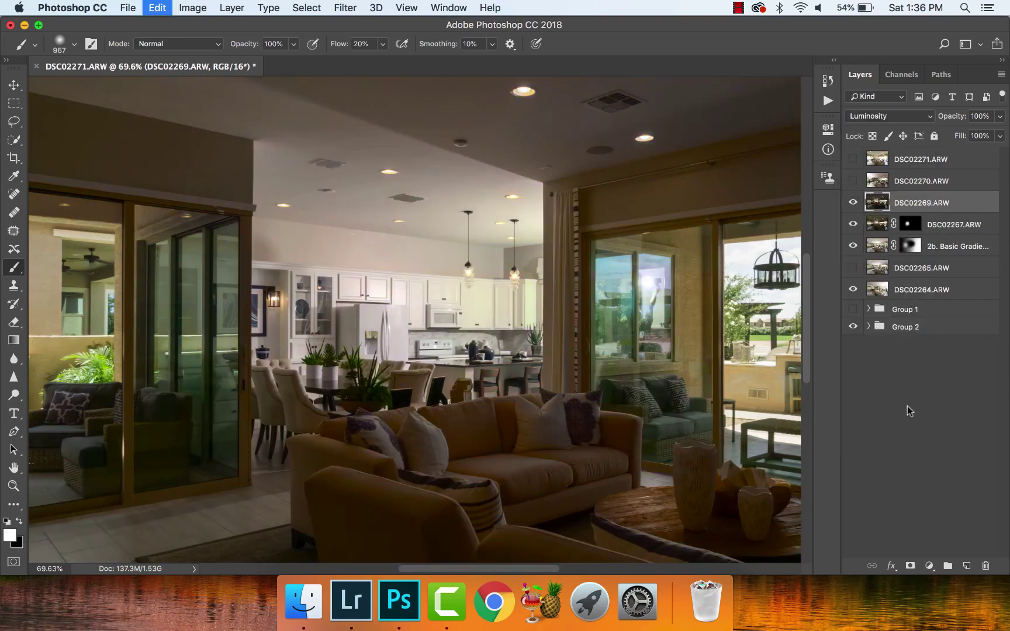
# Step: Set DSC02269.ARW to Lighten and reveal it through a black mask only over the kitchen cabinets and wall
pyautogui.click(901, 120)
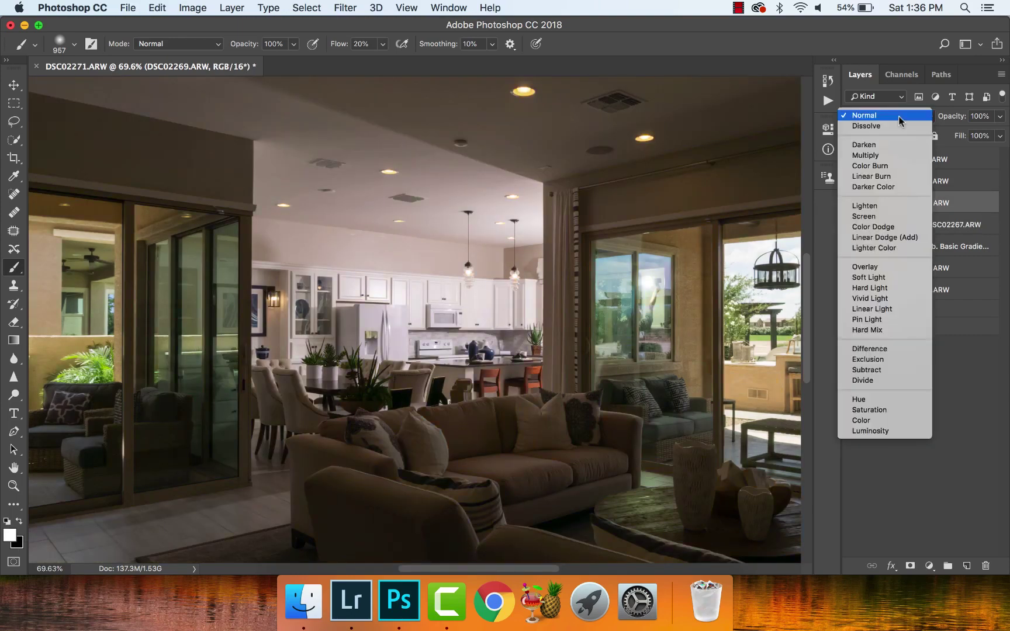
pyautogui.click(900, 206)
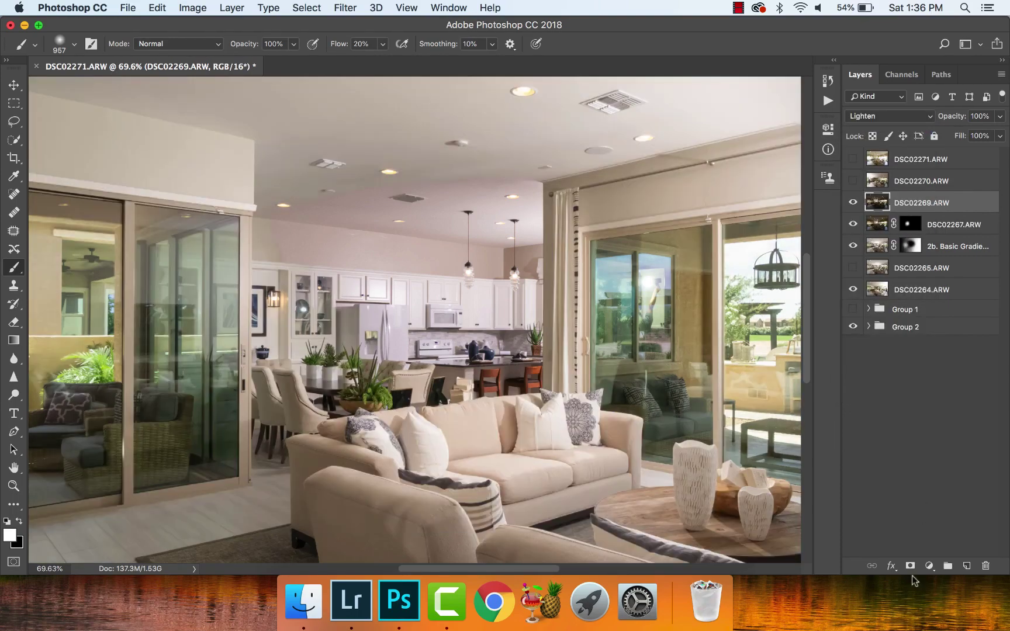
pyautogui.keyDown('alt'); pyautogui.click(911, 566); pyautogui.keyUp('alt')
pyautogui.press('x')
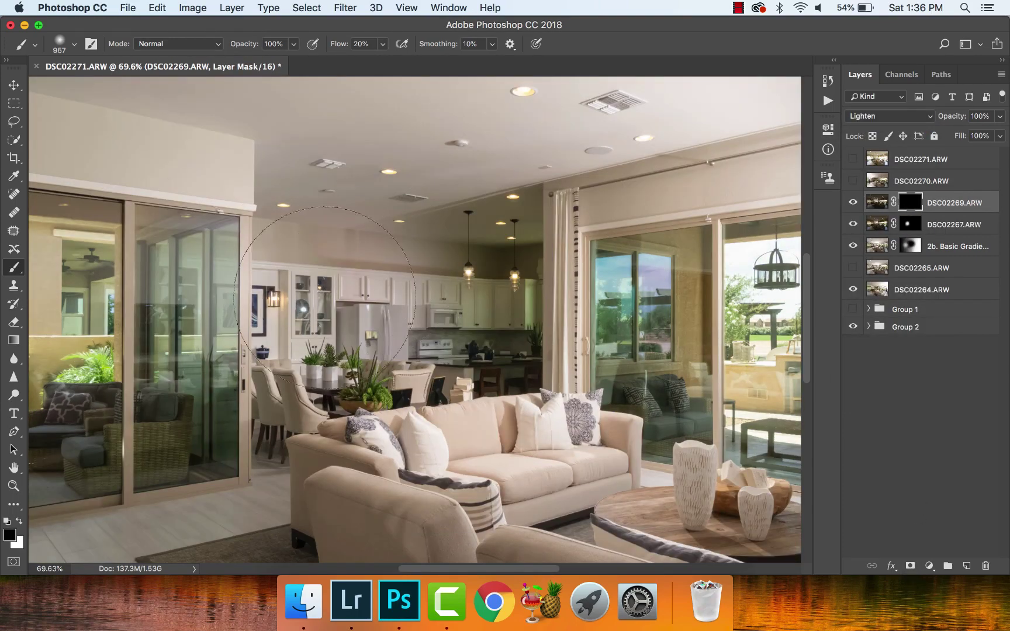
pyautogui.moveTo(438, 290)
pyautogui.mouseDown()
pyautogui.moveTo(351, 296)
pyautogui.moveTo(522, 325)
pyautogui.moveTo(519, 287)
pyautogui.moveTo(471, 235)
pyautogui.moveTo(474, 261)
pyautogui.mouseUp()
pyautogui.click(916, 228)
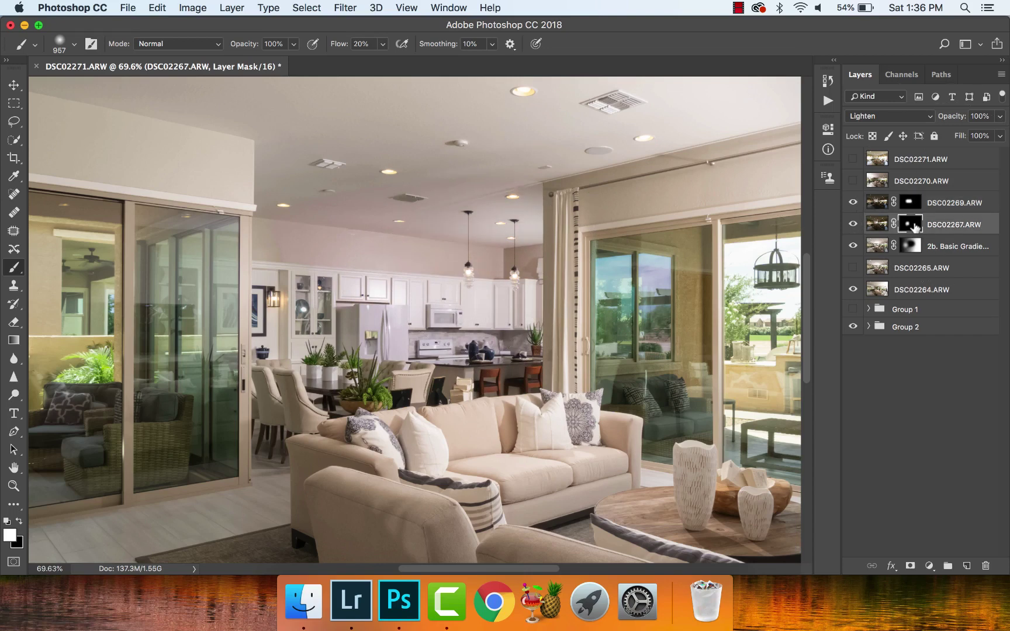
pyautogui.press('x')
pyautogui.press('super+z')
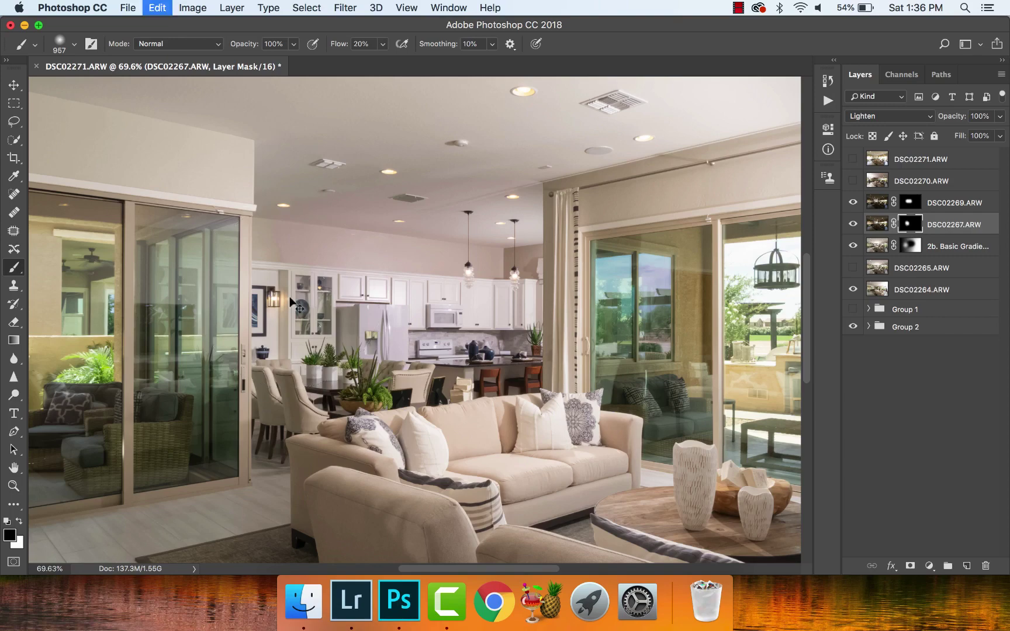
# Step: Show the DSC02270.ARW layer and hide its content behind a black mask
pyautogui.press('super+minus')
pyautogui.press('super+minus')
pyautogui.press('super+minus')
pyautogui.press('z')
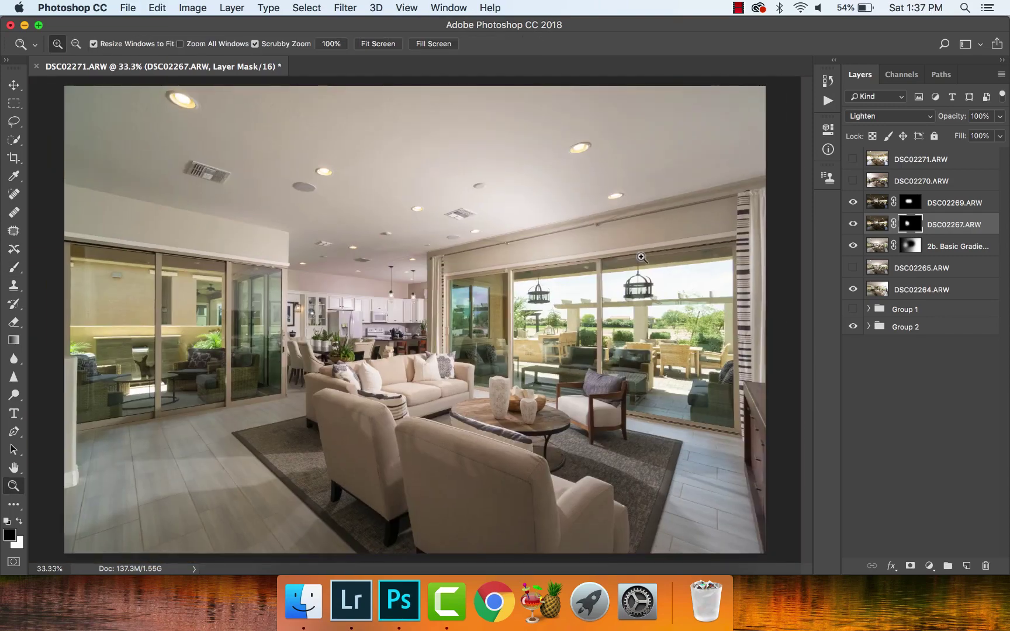
pyautogui.click(853, 180)
pyautogui.click(879, 180)
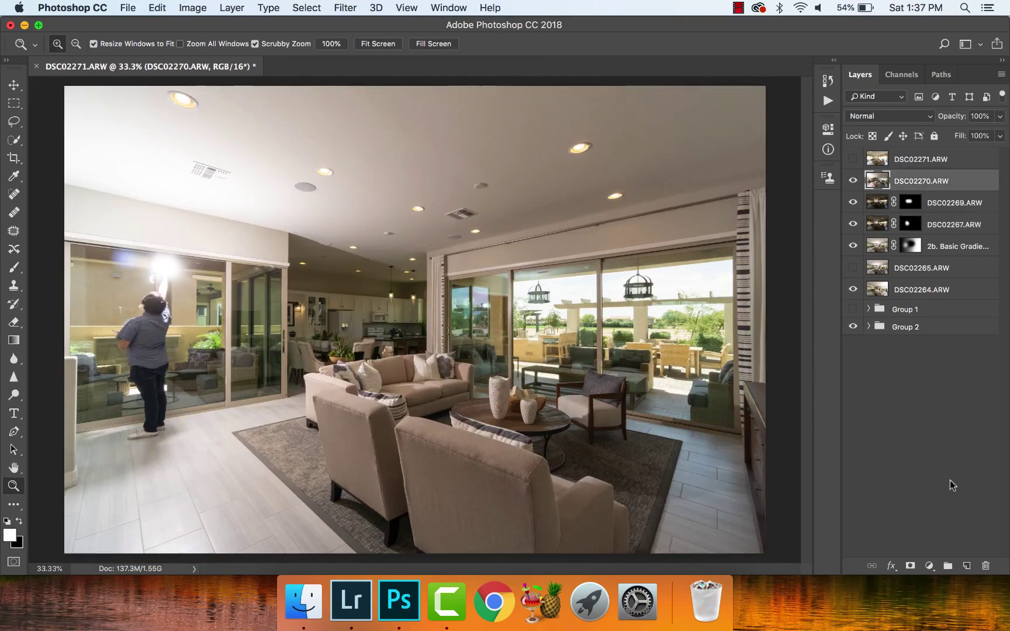
pyautogui.keyDown('alt'); pyautogui.click(911, 566); pyautogui.keyUp('alt')
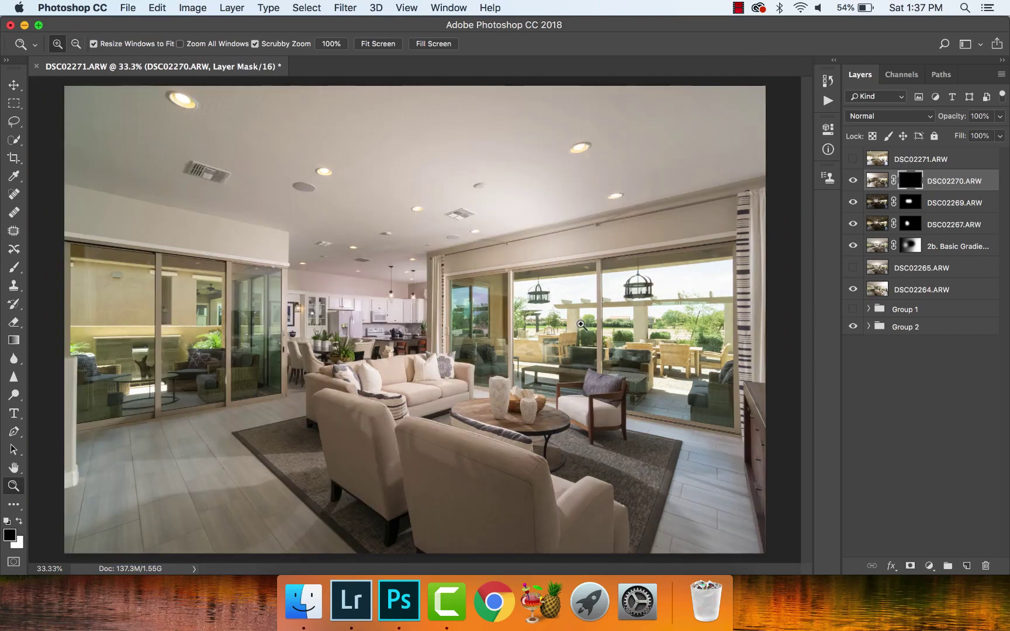
# Step: Paint white on the DSC02270.ARW mask with a soft 1866 px brush over the wall and ceiling around the patio doors
pyautogui.press('x')
pyautogui.press('b')
pyautogui.moveTo(524, 306); pyautogui.dragTo(567, 305)
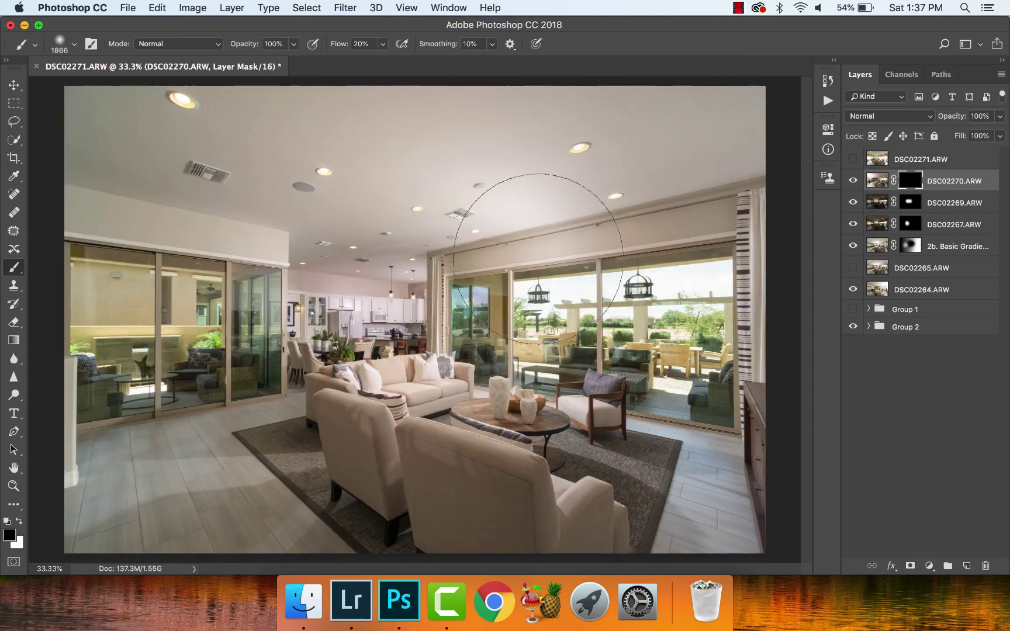
pyautogui.moveTo(657, 236)
pyautogui.mouseDown()
pyautogui.moveTo(518, 228)
pyautogui.moveTo(642, 228)
pyautogui.moveTo(653, 248)
pyautogui.moveTo(595, 299)
pyautogui.mouseUp()
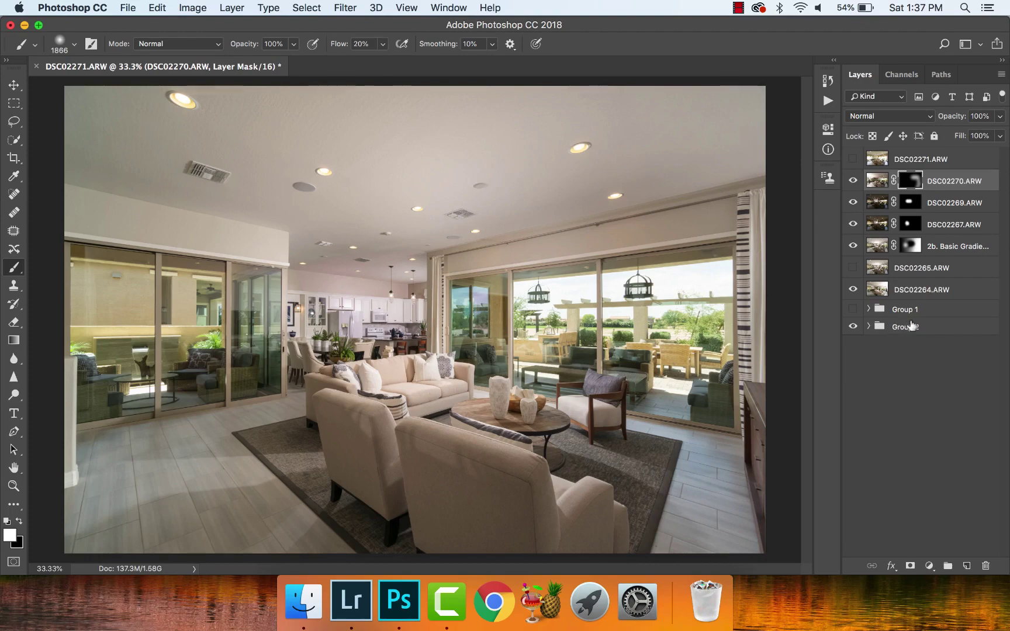
# Step: Place Group 2 above DSC02270.ARW and reveal it through a black mask over the seating, coffee table and ceiling using a 2100 px brush
pyautogui.moveTo(912, 326); pyautogui.dragTo(908, 175)
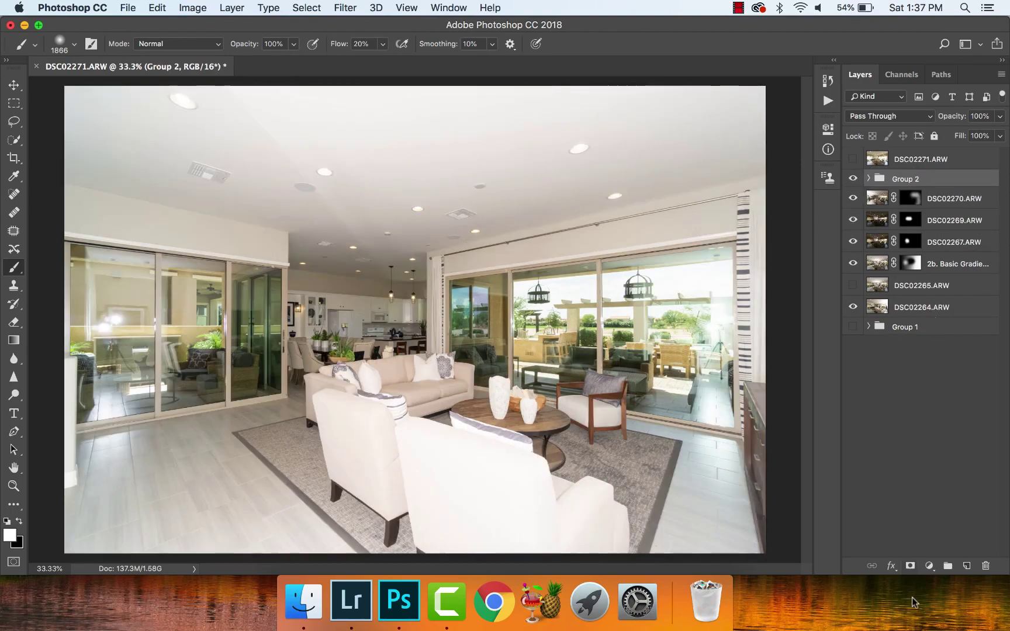
pyautogui.keyDown('alt'); pyautogui.click(910, 566); pyautogui.keyUp('alt')
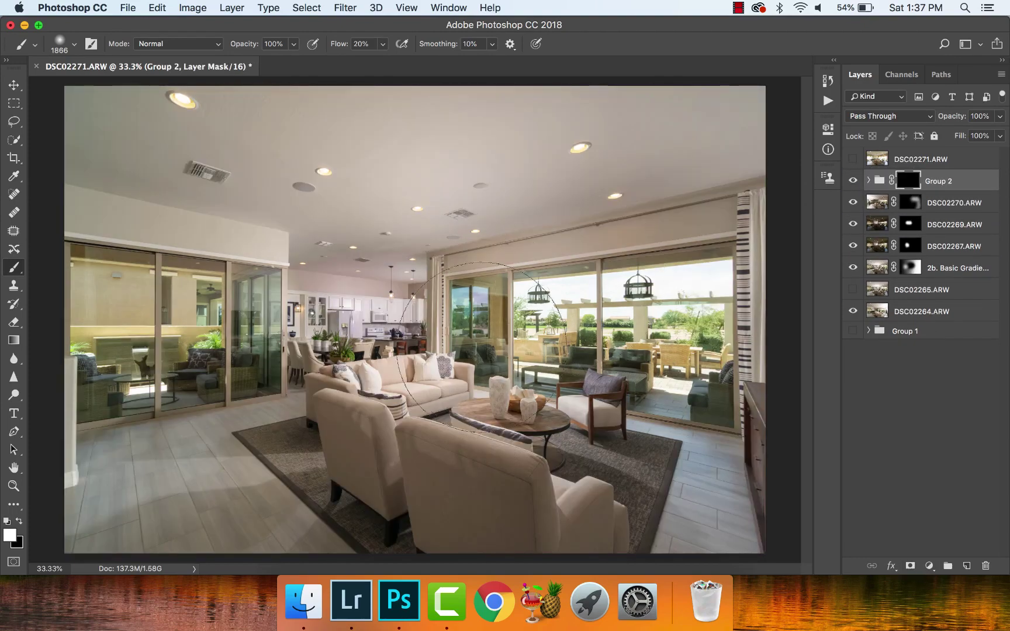
pyautogui.moveTo(482, 351); pyautogui.dragTo(497, 351)
pyautogui.moveTo(447, 325); pyautogui.dragTo(415, 321)
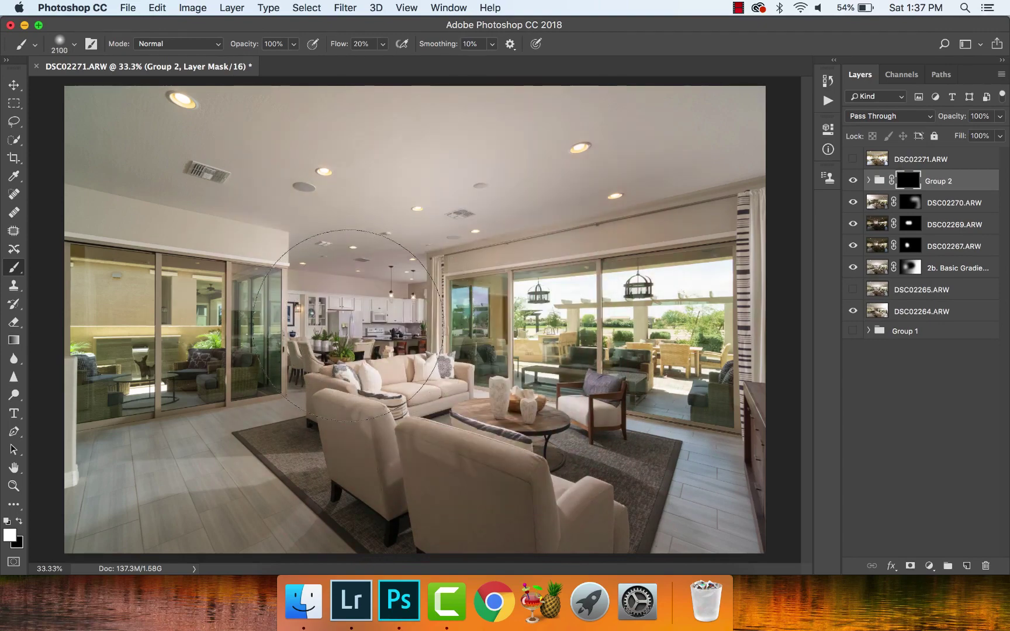
pyautogui.moveTo(367, 393)
pyautogui.mouseDown()
pyautogui.moveTo(387, 447)
pyautogui.moveTo(558, 468)
pyautogui.moveTo(690, 363)
pyautogui.mouseUp()
pyautogui.press('x')
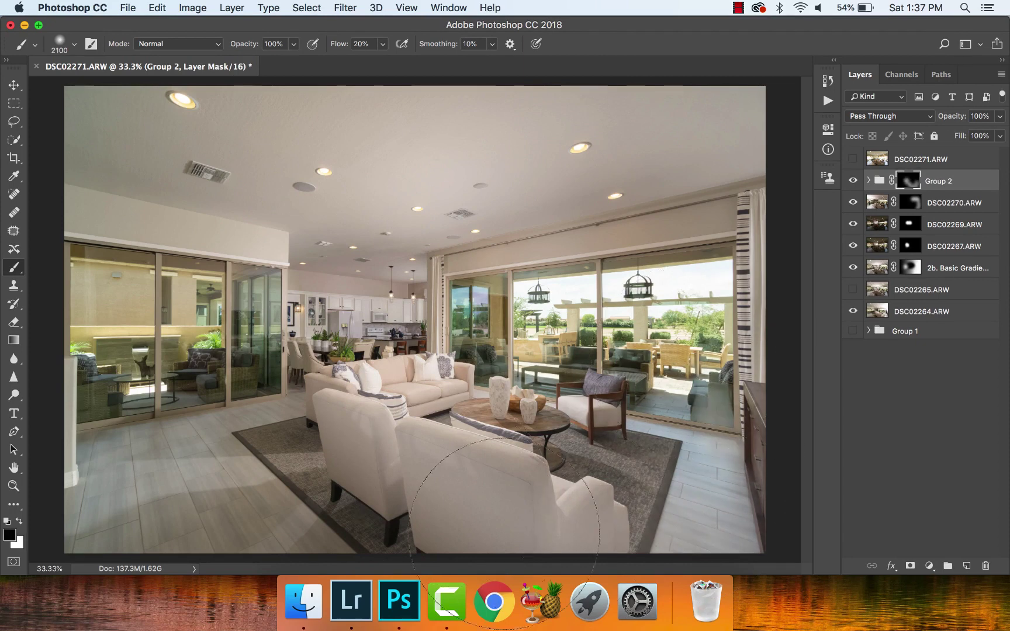
pyautogui.press('x')
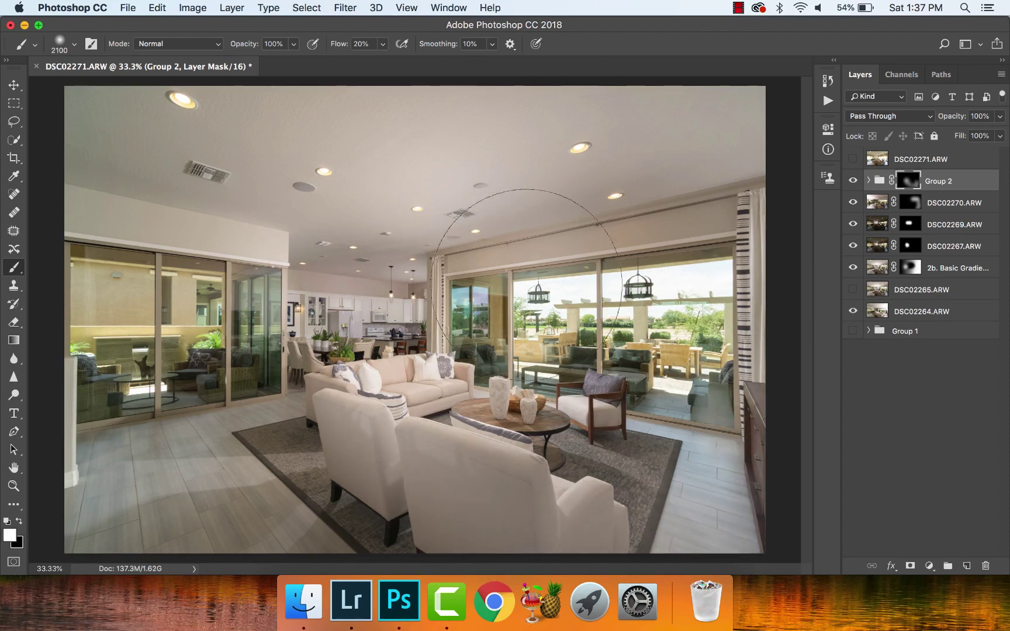
pyautogui.moveTo(500, 261)
pyautogui.mouseDown()
pyautogui.moveTo(719, 132)
pyautogui.moveTo(468, 134)
pyautogui.moveTo(155, 92)
pyautogui.moveTo(132, 131)
pyautogui.moveTo(143, 170)
pyautogui.moveTo(327, 219)
pyautogui.moveTo(316, 305)
pyautogui.moveTo(460, 389)
pyautogui.moveTo(402, 386)
pyautogui.mouseUp()
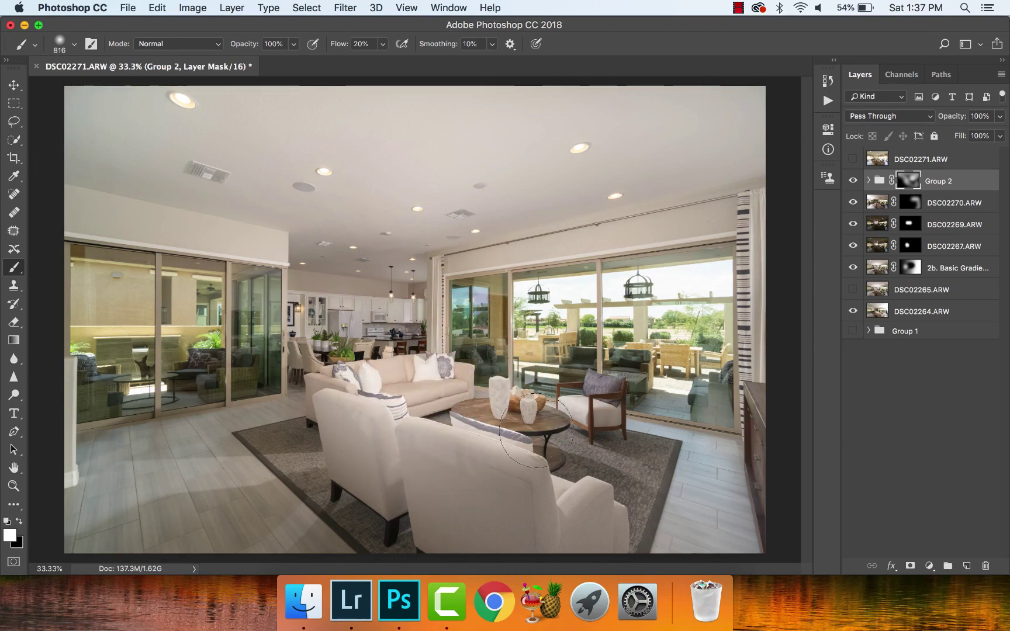
# Step: Refine the Group 2 mask by painting over the rug, the floor beside the cabinet and the lower foreground
pyautogui.moveTo(581, 457)
pyautogui.mouseDown()
pyautogui.moveTo(662, 517)
pyautogui.moveTo(651, 541)
pyautogui.mouseUp()
pyautogui.moveTo(629, 494); pyautogui.dragTo(759, 499)
pyautogui.press('x')
pyautogui.moveTo(582, 533)
pyautogui.mouseDown()
pyautogui.moveTo(618, 515)
pyautogui.moveTo(419, 515)
pyautogui.mouseUp()
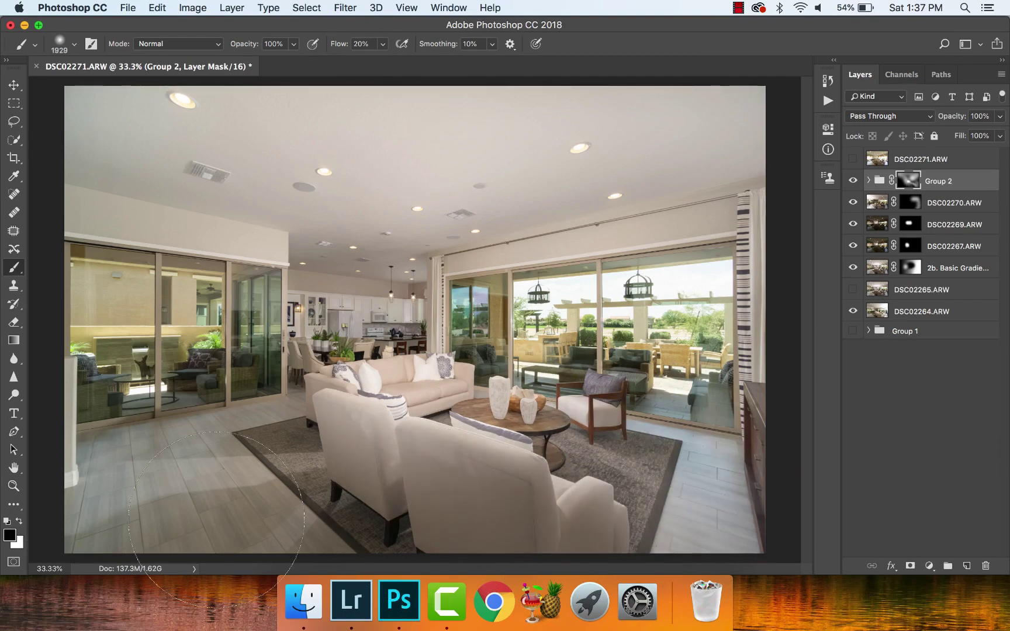
# Step: Try a white gradient on the Group 2 mask, running upward from the lower edge of the photo
pyautogui.press('super+minus')
pyautogui.press('super+minus')
pyautogui.press('g')
pyautogui.press('x')
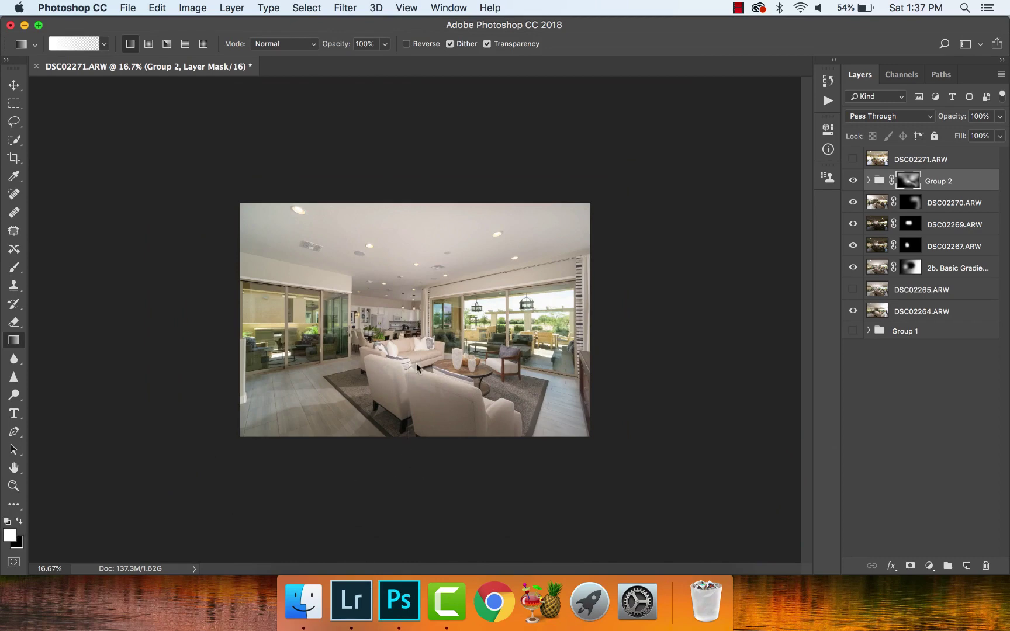
pyautogui.moveTo(416, 436); pyautogui.dragTo(402, 380)
pyautogui.press('super+z')
pyautogui.press('x')
pyautogui.press('b')
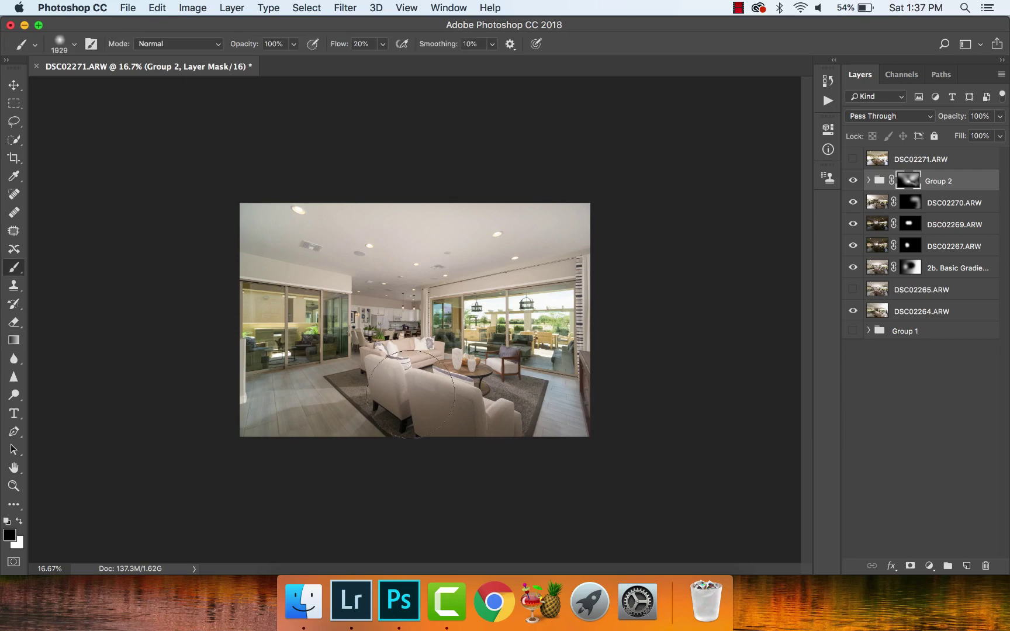
# Step: Paint white on the Group 2 mask with a 3500 px brush to brighten the foreground floor and armchairs
pyautogui.moveTo(300, 418)
pyautogui.mouseDown()
pyautogui.moveTo(345, 418)
pyautogui.moveTo(321, 421)
pyautogui.mouseUp()
pyautogui.press('x')
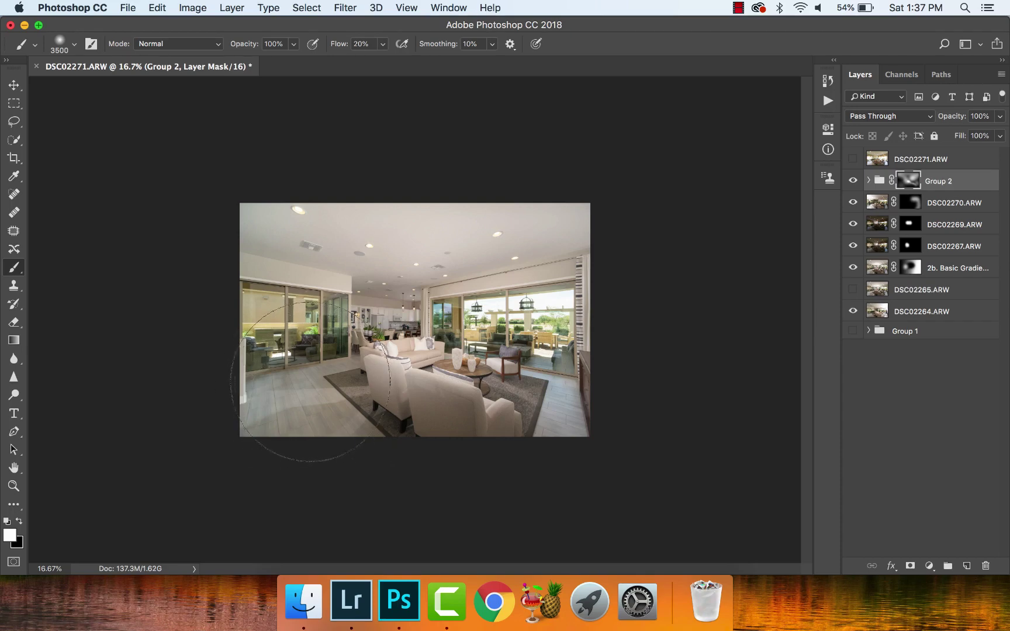
pyautogui.moveTo(320, 390); pyautogui.dragTo(319, 387)
pyautogui.moveTo(455, 418)
pyautogui.mouseDown()
pyautogui.moveTo(469, 464)
pyautogui.moveTo(576, 487)
pyautogui.mouseUp()
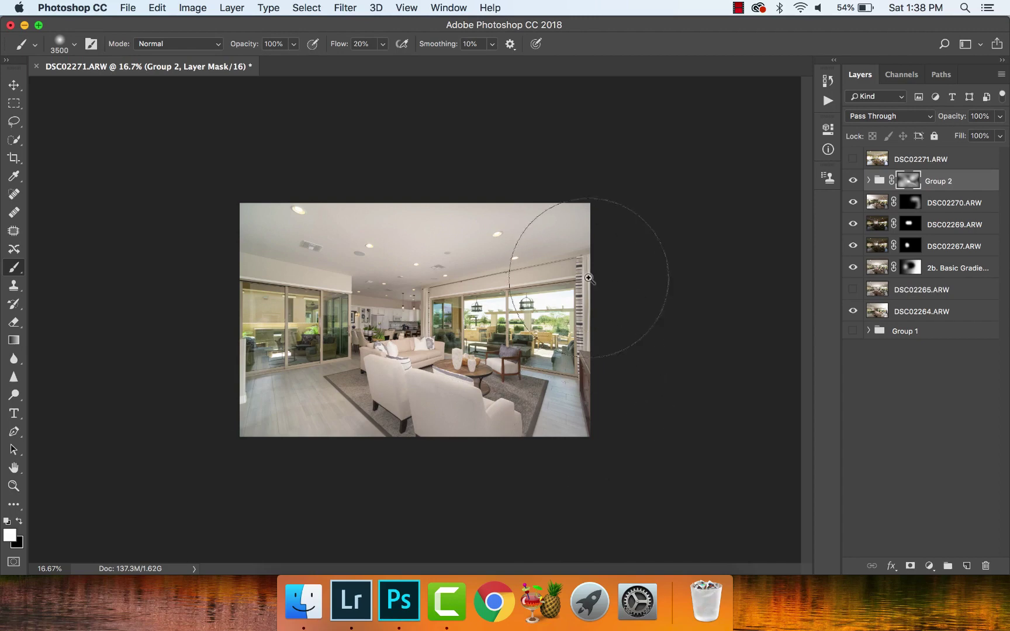
# Step: Move Group 1 above Group 2 in the layer stack and make it visible
pyautogui.press('z')
pyautogui.moveTo(415, 320); pyautogui.dragTo(443, 323)
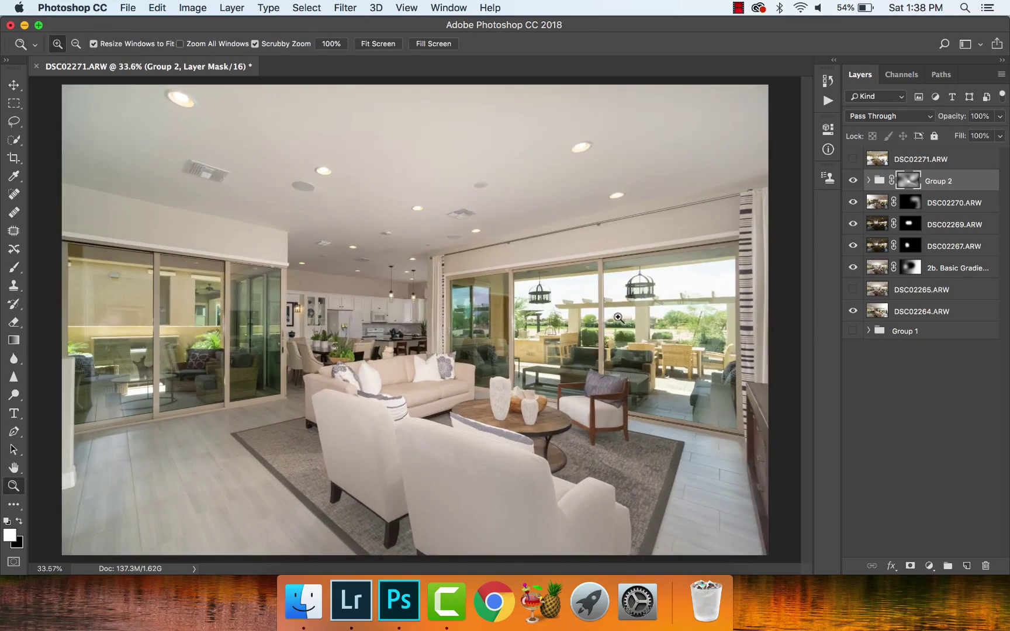
pyautogui.moveTo(643, 316); pyautogui.dragTo(624, 315)
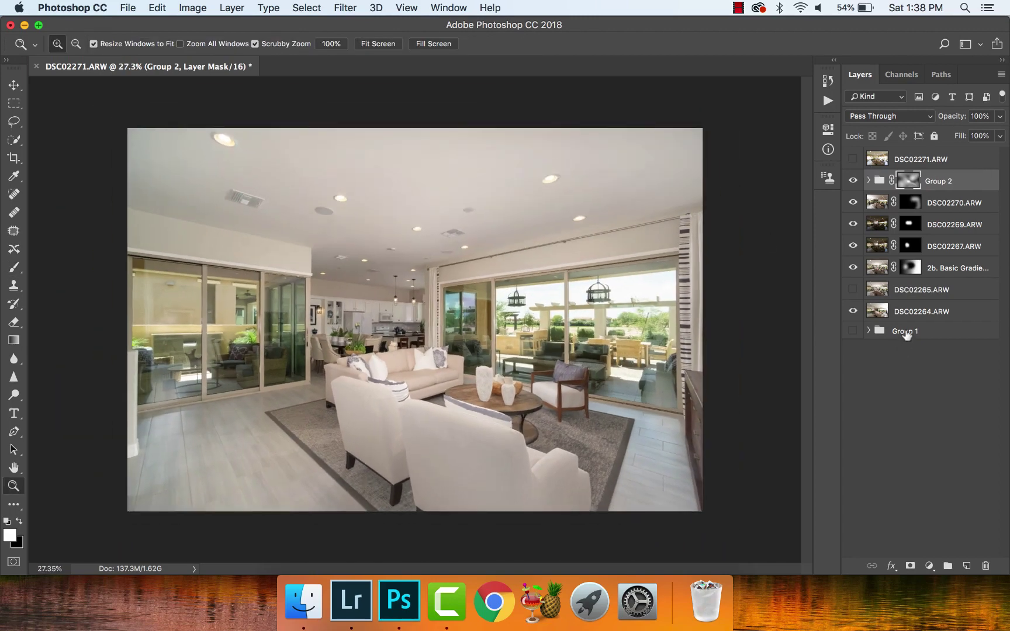
pyautogui.moveTo(908, 181); pyautogui.dragTo(877, 179)
pyautogui.click(854, 178)
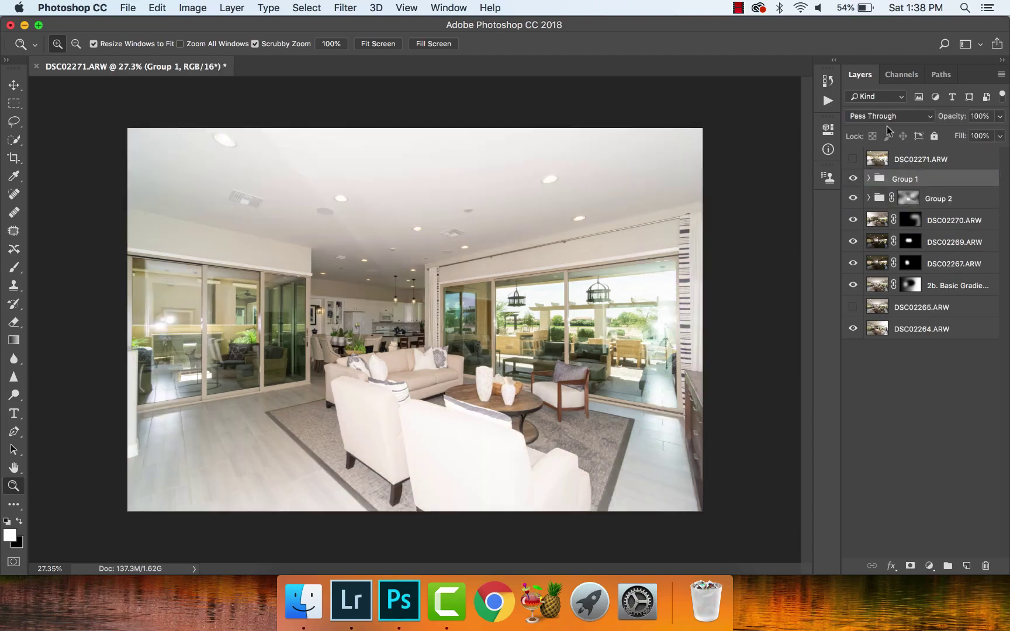
# Step: Set the blend mode of Group 1 to Darken
pyautogui.click(893, 115)
pyautogui.click(894, 175)
pyautogui.press('super+z')
pyautogui.click(894, 116)
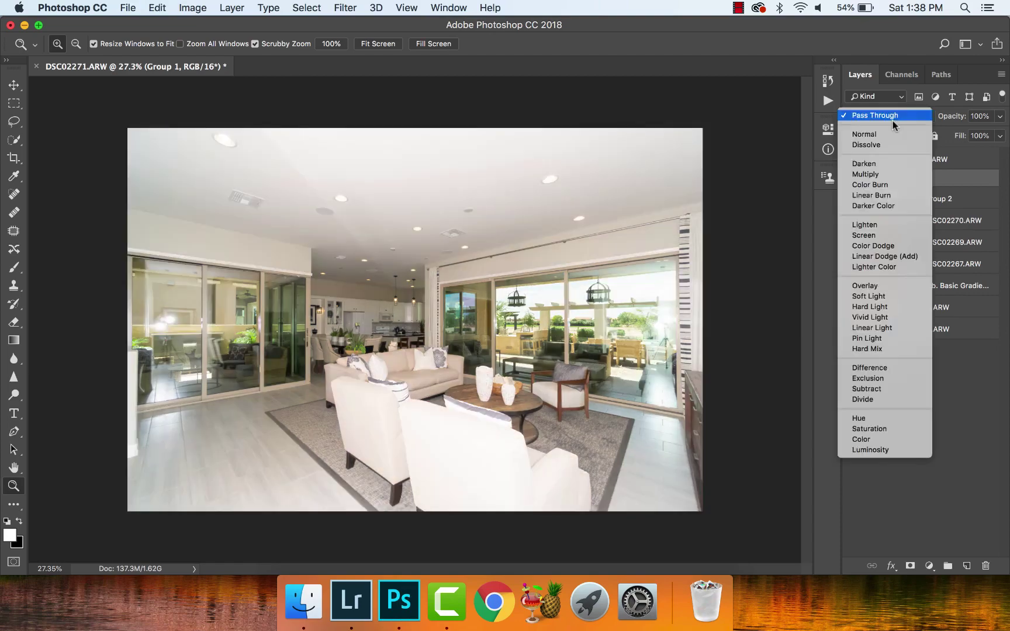
pyautogui.click(889, 165)
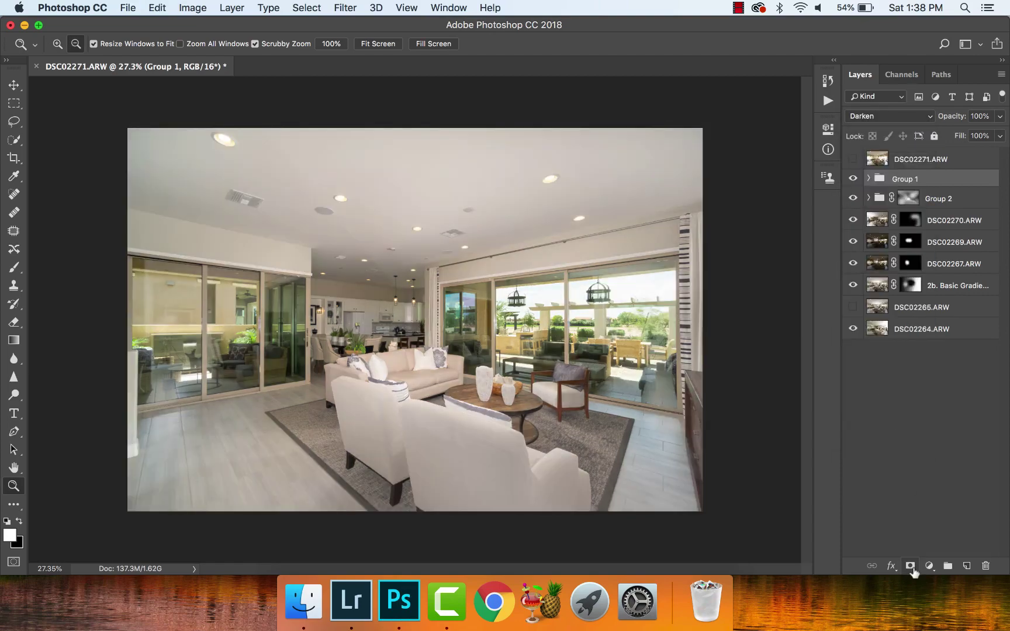
# Step: Add a black mask to Group 1 and paint white over both sets of glass doors with a 1967 px brush
pyautogui.keyDown('alt'); pyautogui.click(910, 566); pyautogui.keyUp('alt')
pyautogui.press('b')
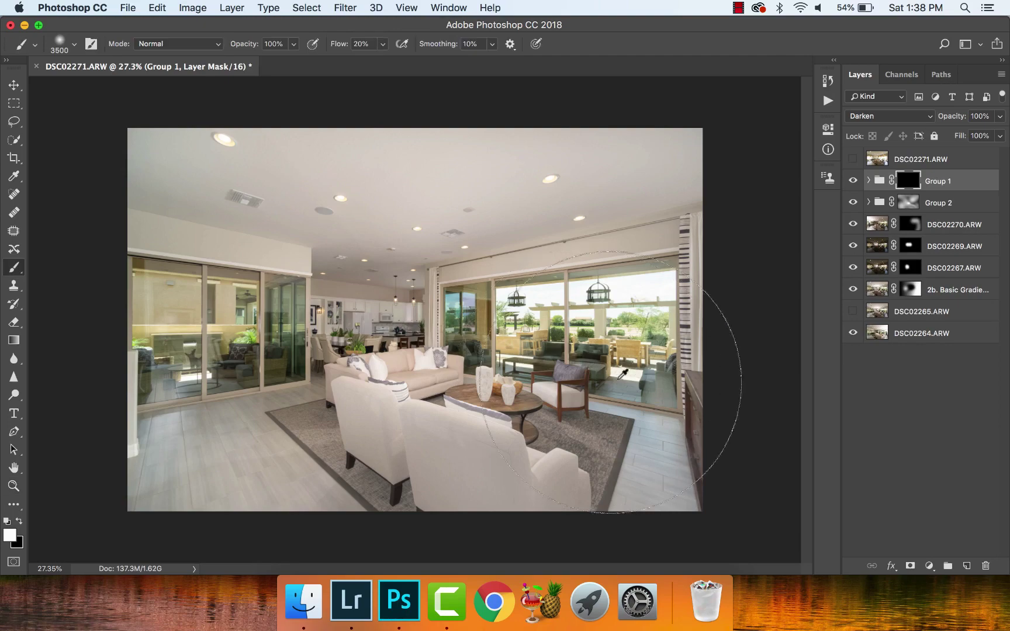
pyautogui.moveTo(596, 346); pyautogui.dragTo(519, 346)
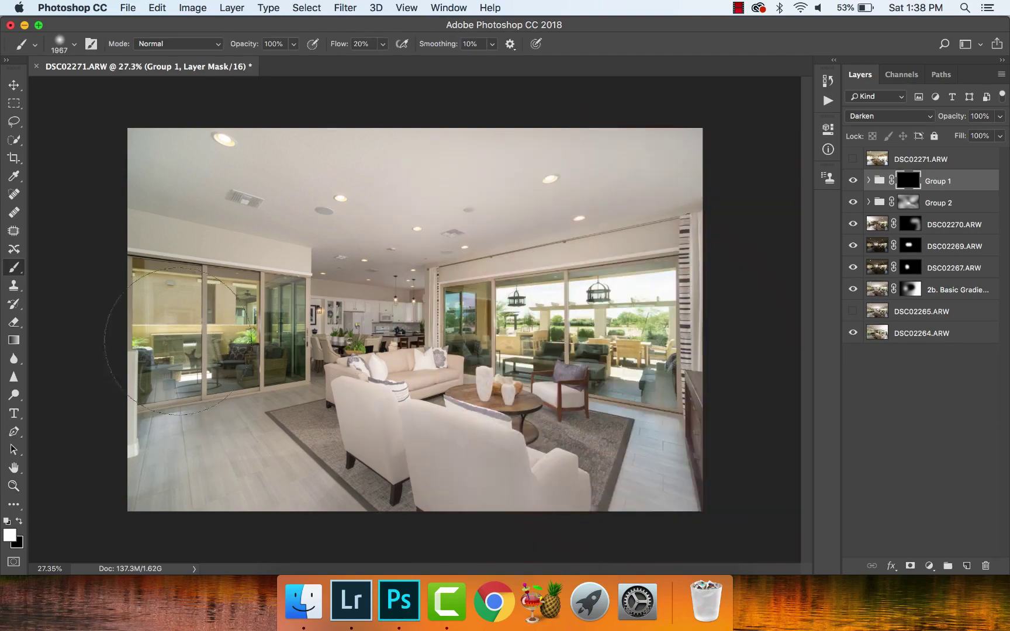
pyautogui.moveTo(262, 334); pyautogui.dragTo(286, 328)
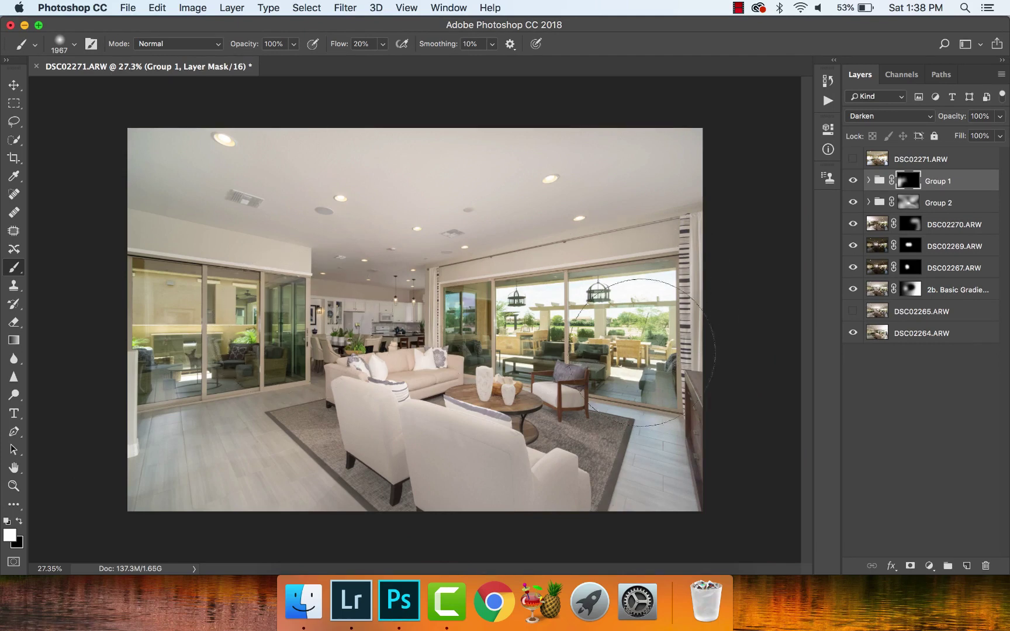
# Step: Show and select DSC02271.ARW, then run the 4a. Auto Ambient Exposure Blend (Color + Luminosity) action on it
pyautogui.click(853, 159)
pyautogui.click(879, 160)
pyautogui.click(829, 102)
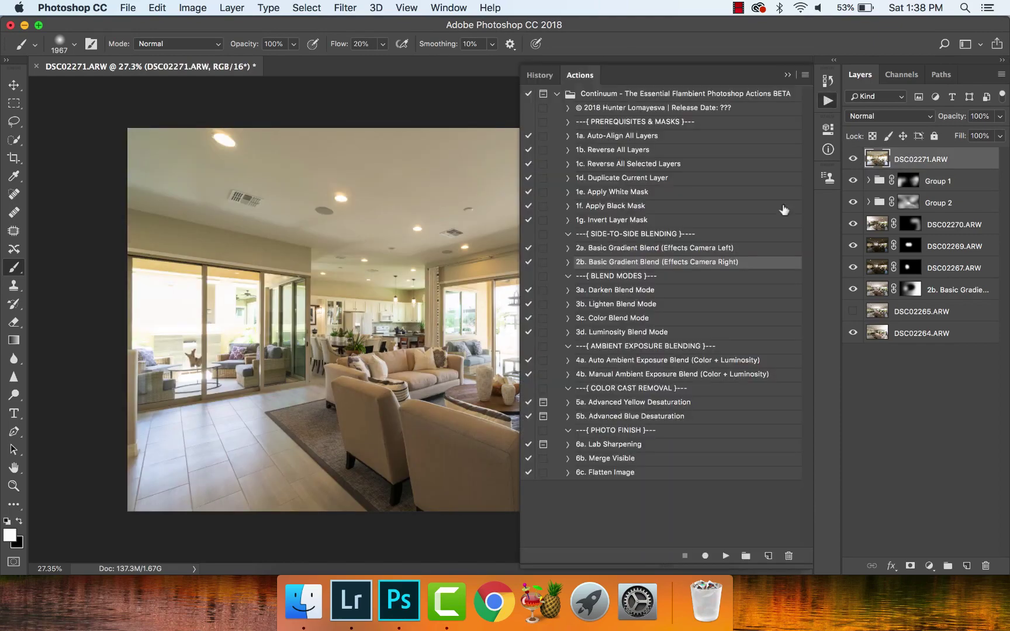
pyautogui.click(722, 377)
pyautogui.click(725, 362)
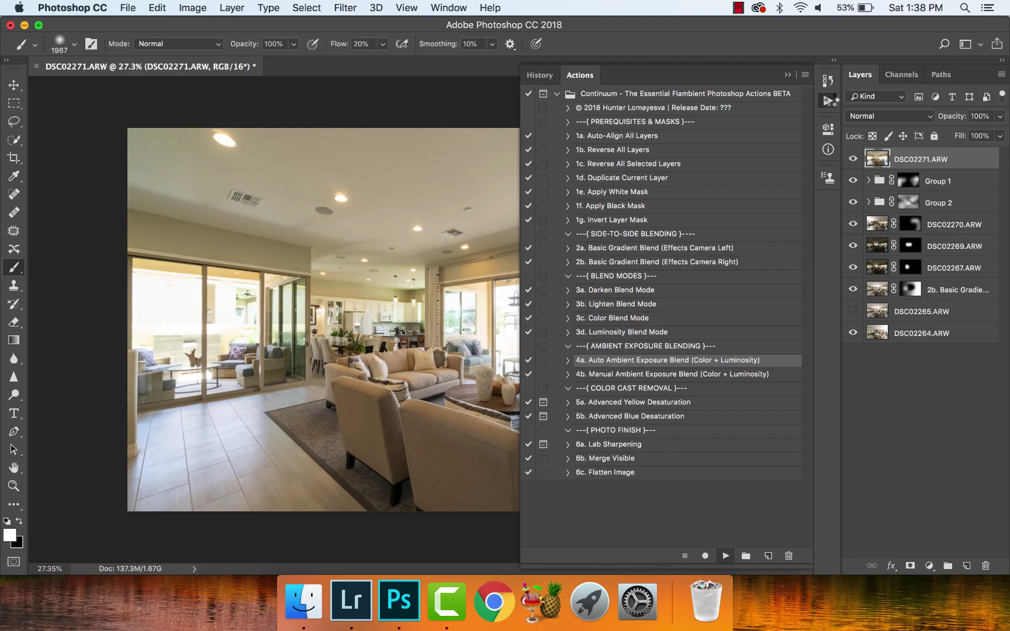
pyautogui.click(828, 100)
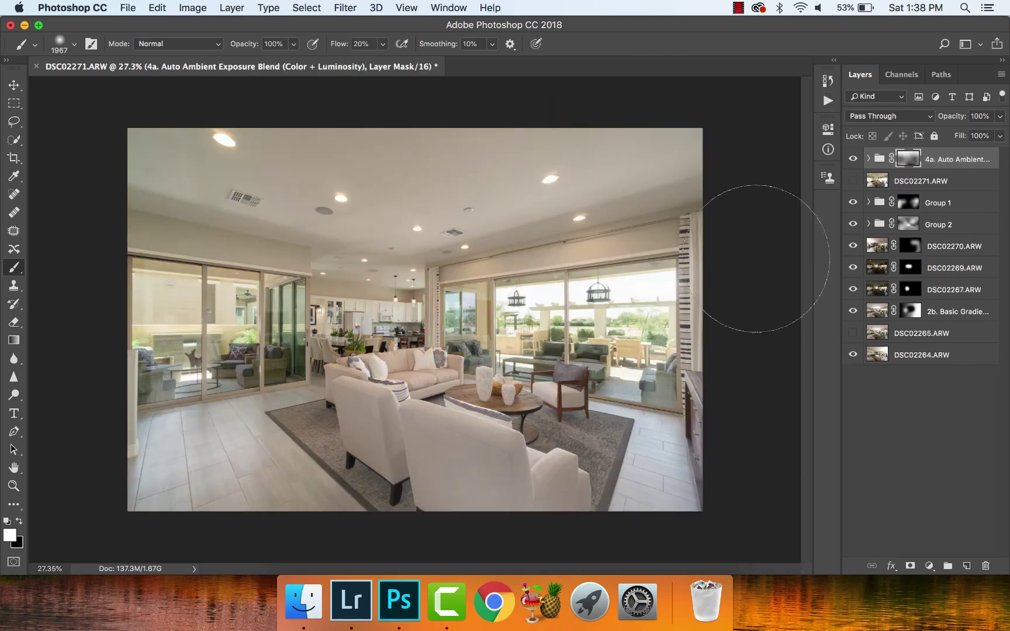
# Step: Paint white on the ambient blend group's mask with a 2714 px brush over the foreground armchairs, rug and floor
pyautogui.moveTo(520, 438); pyautogui.dragTo(561, 445)
pyautogui.press('x')
pyautogui.moveTo(440, 521)
pyautogui.mouseDown()
pyautogui.moveTo(447, 540)
pyautogui.moveTo(527, 524)
pyautogui.mouseUp()
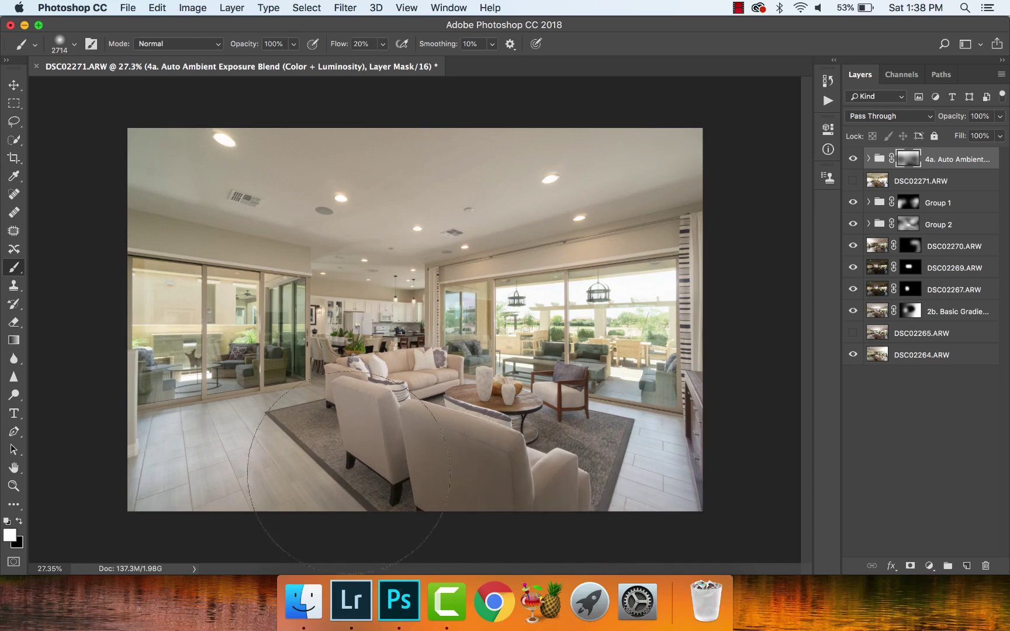
pyautogui.moveTo(347, 485); pyautogui.dragTo(397, 474)
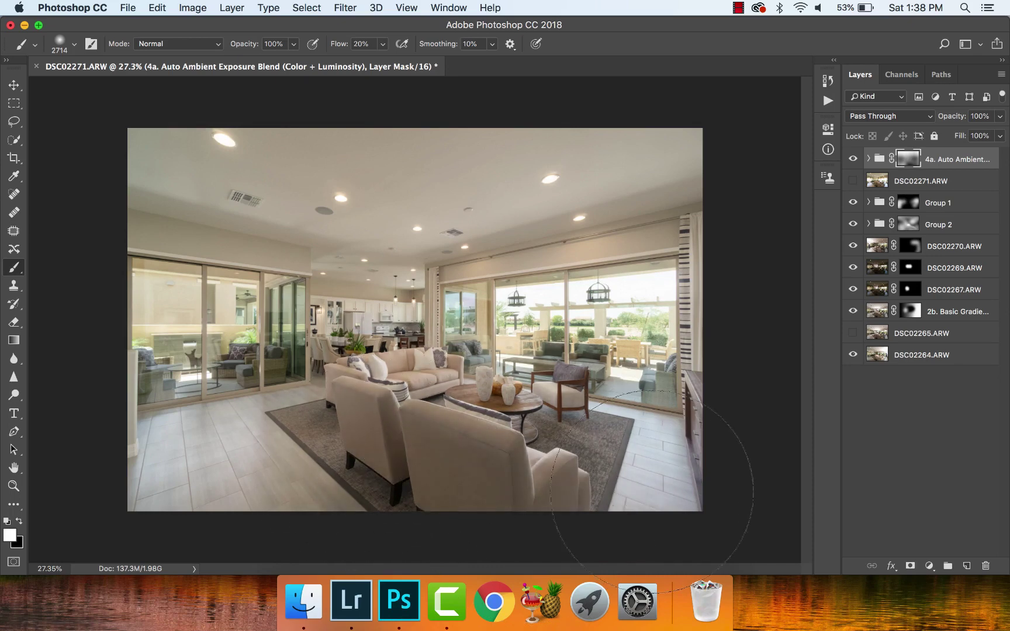
# Step: Paint black on the ambient blend group's mask with a 1740 px brush to reduce the ambient exposure over the glass doors
pyautogui.moveTo(608, 381); pyautogui.dragTo(531, 381)
pyautogui.press('x')
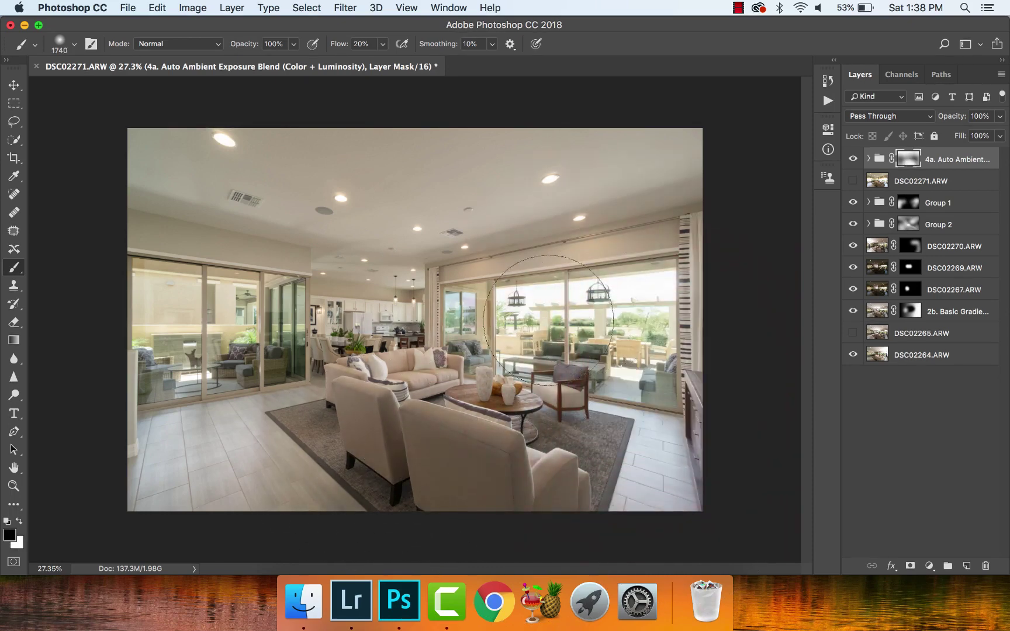
pyautogui.moveTo(530, 327)
pyautogui.mouseDown()
pyautogui.moveTo(693, 346)
pyautogui.moveTo(690, 283)
pyautogui.moveTo(508, 335)
pyautogui.mouseUp()
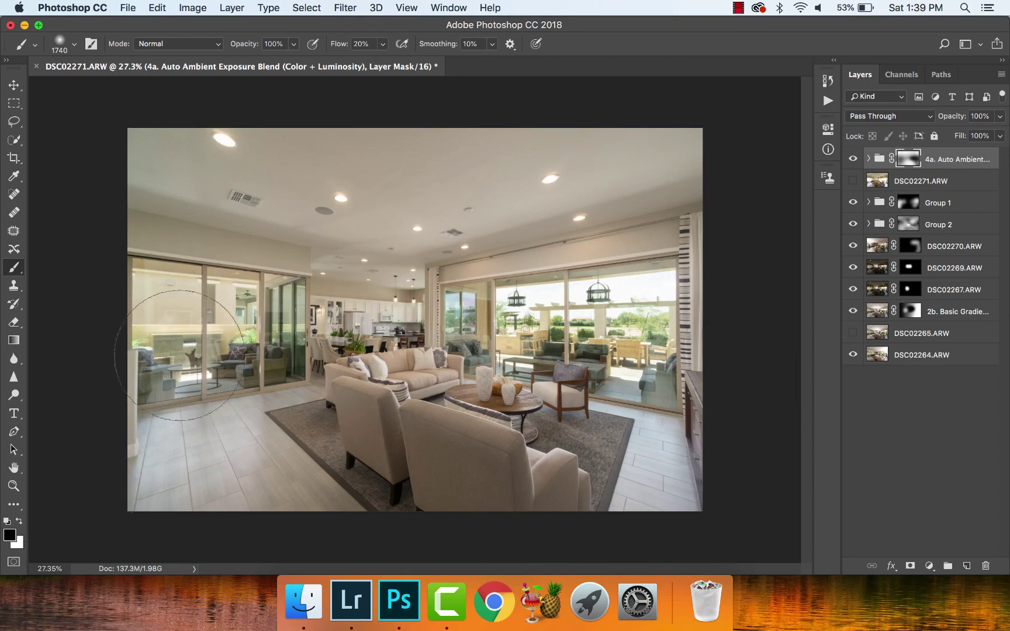
pyautogui.press('x')
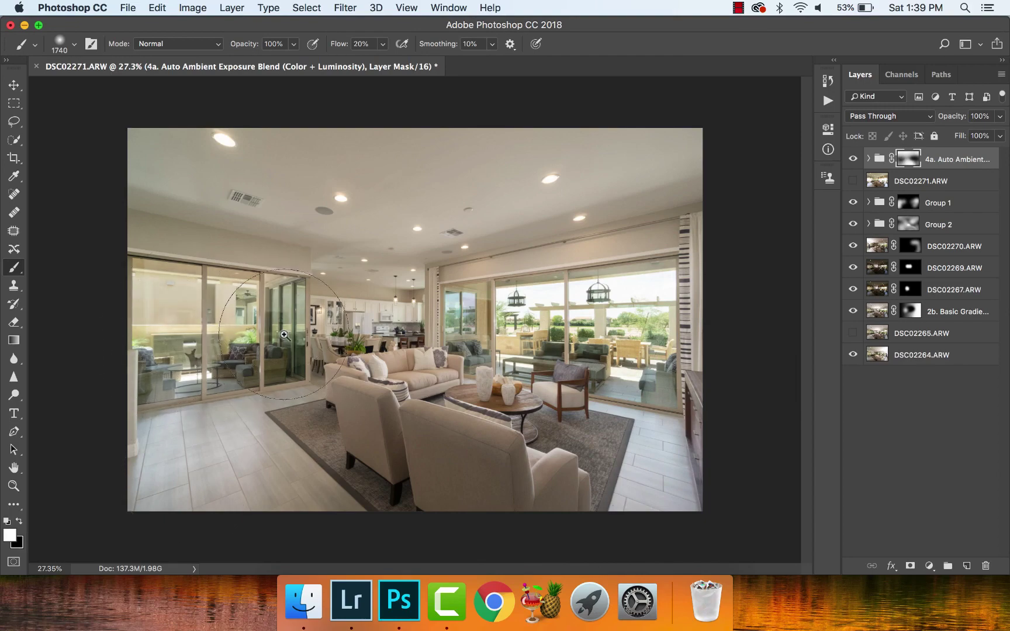
# Step: Refine the ambient blend group's mask in white with 823 px and 1793 px brushes around the glass doors and surrounding floor
pyautogui.press('z')
pyautogui.moveTo(314, 356)
pyautogui.mouseDown()
pyautogui.moveTo(374, 385)
pyautogui.moveTo(244, 399)
pyautogui.moveTo(275, 386)
pyautogui.mouseUp()
pyautogui.press('b')
pyautogui.press('x')
pyautogui.press('super+z')
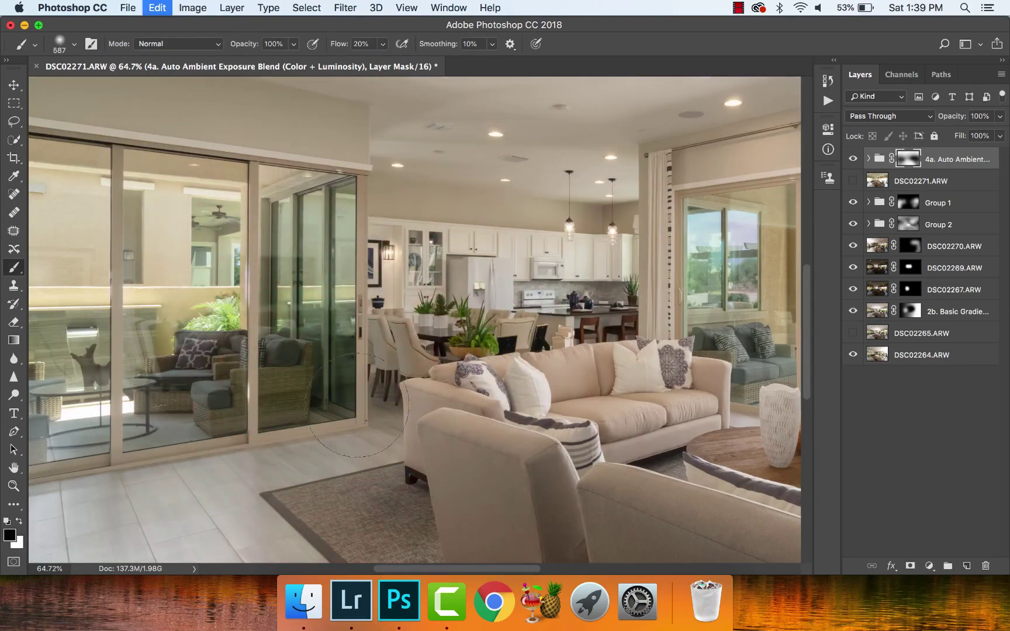
pyautogui.press('x')
pyautogui.moveTo(435, 267); pyautogui.dragTo(477, 266)
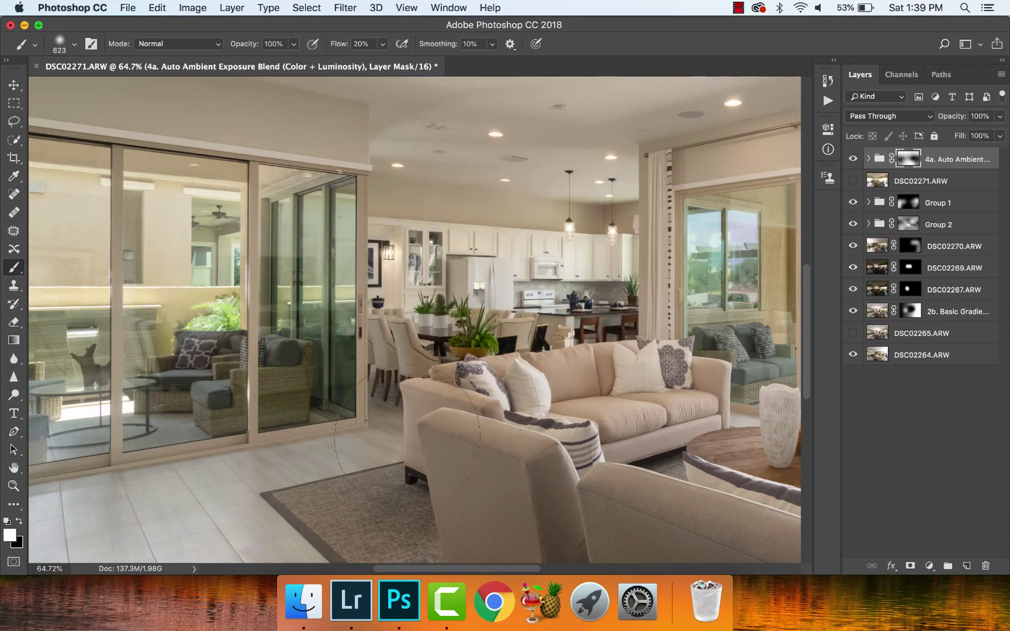
pyautogui.scroll(10, 432, 449)
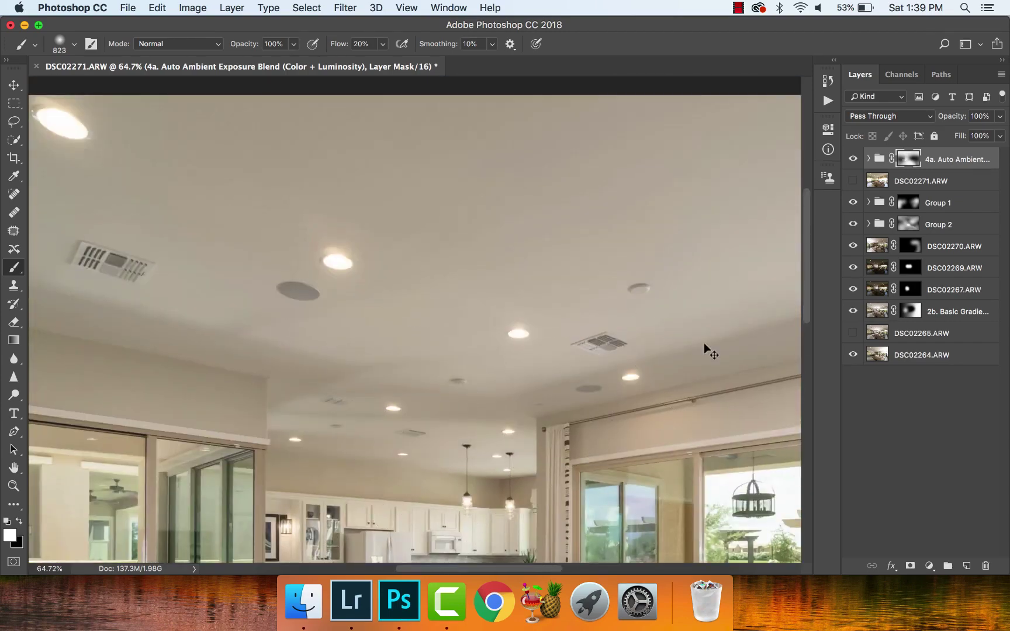
pyautogui.press('super+0')
pyautogui.moveTo(564, 284); pyautogui.dragTo(621, 283)
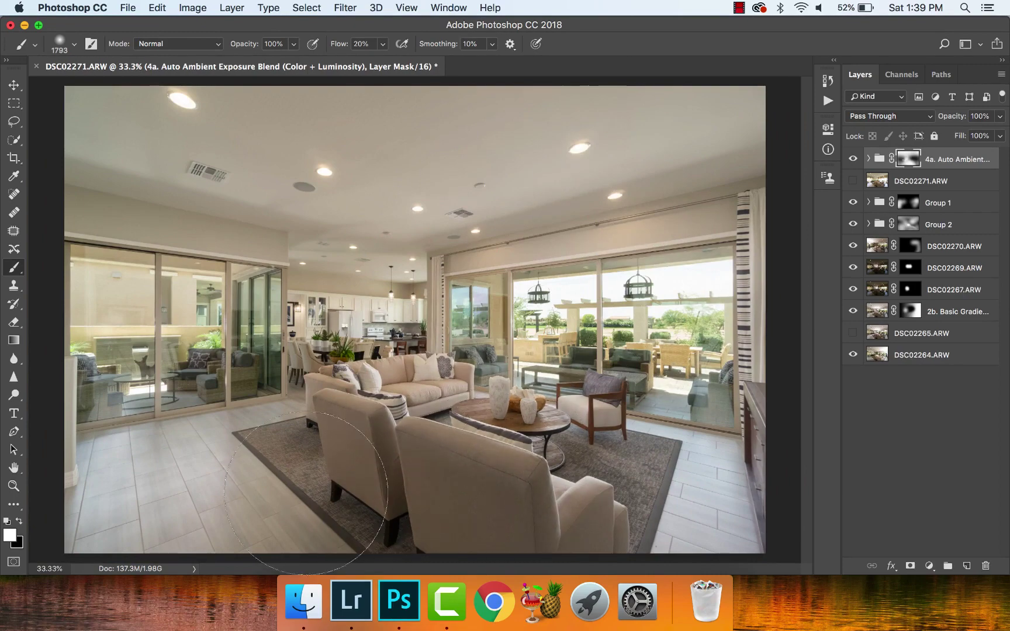
# Step: Run the 6c. Flatten Image action on the blended photo and save the file
pyautogui.press('z')
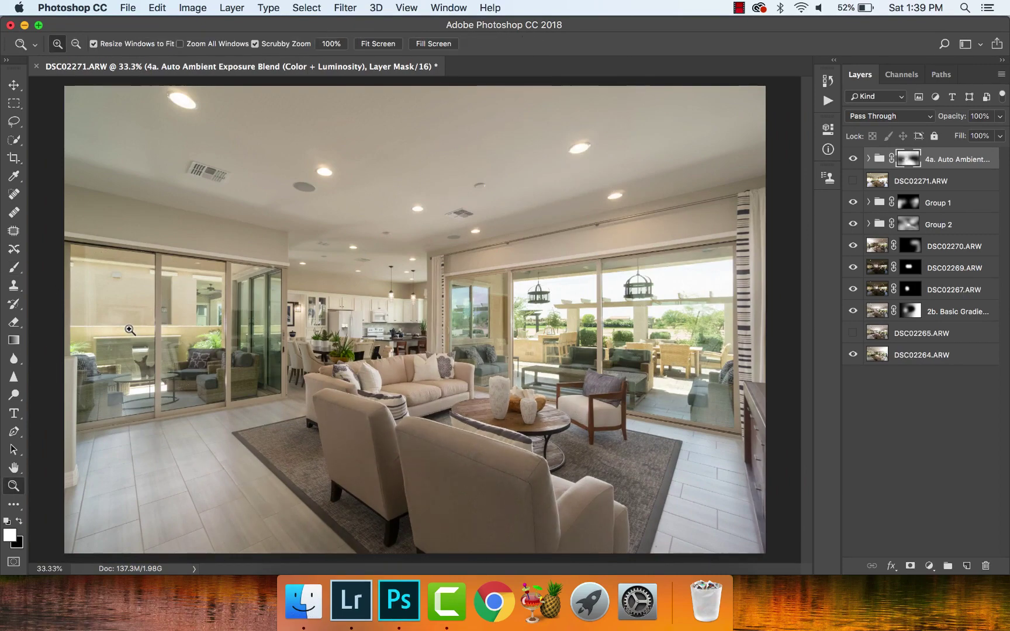
pyautogui.moveTo(130, 330); pyautogui.dragTo(166, 338)
pyautogui.press('super+minus')
pyautogui.press('super+minus')
pyautogui.press('super+minus')
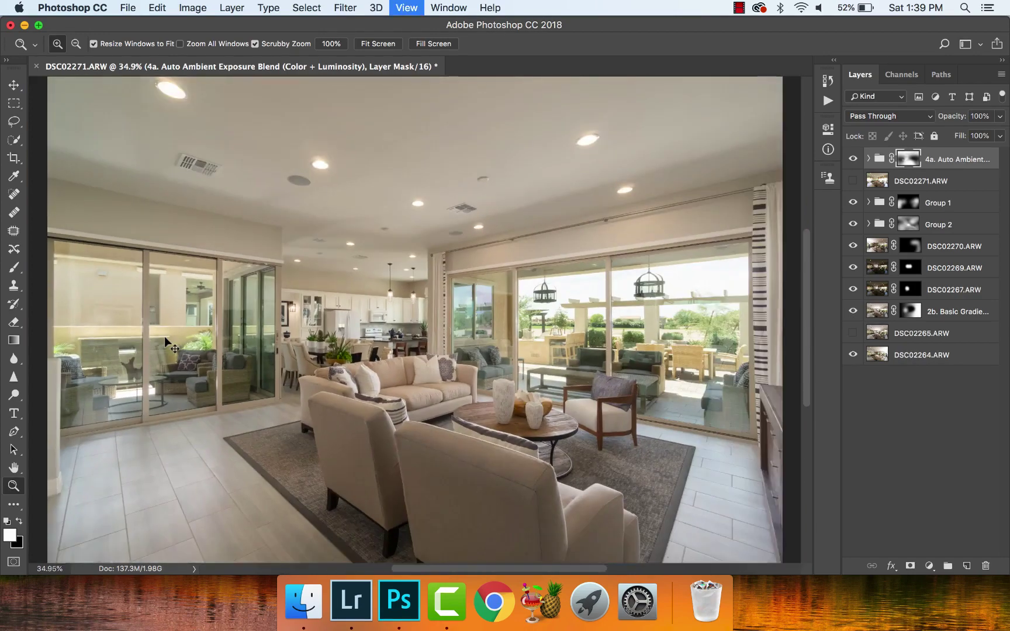
pyautogui.click(827, 101)
pyautogui.click(639, 473)
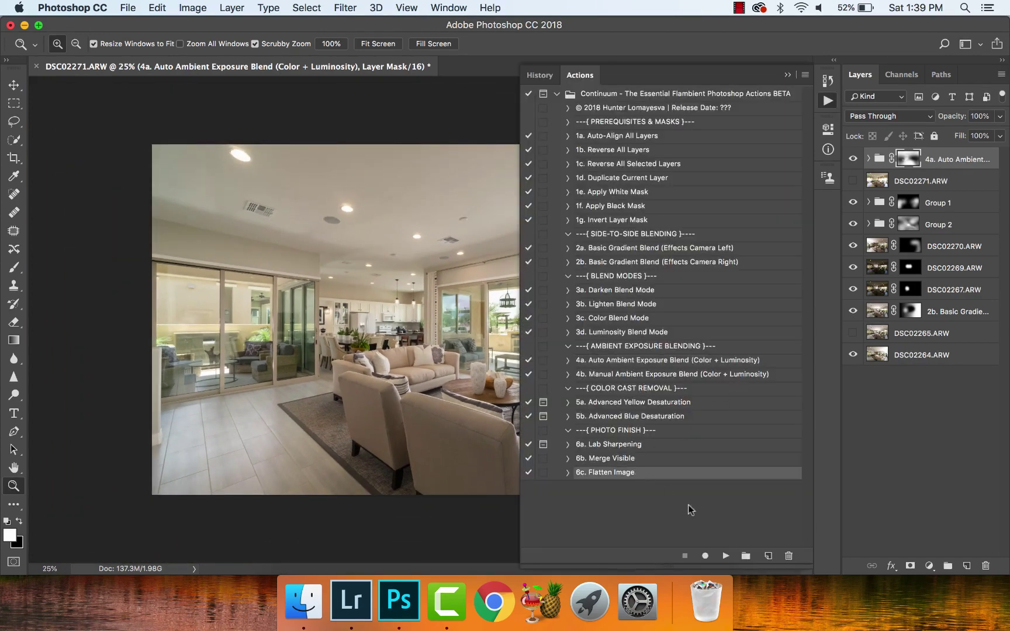
pyautogui.press('super+s')
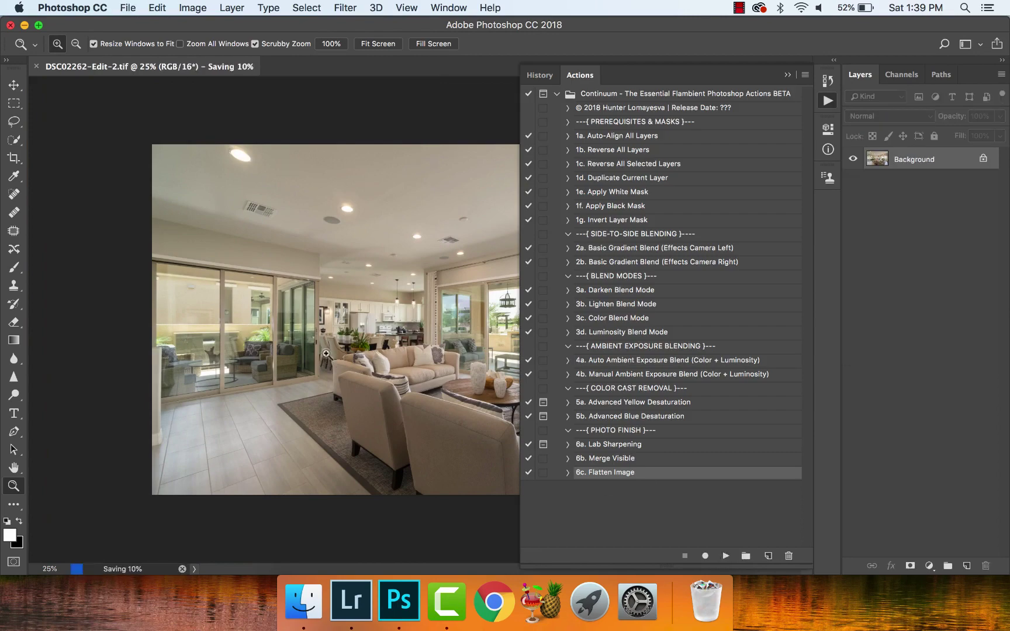
# Step: Switch to Lightroom and set Contrast to +60, Highlights to -90 and Shadows to +45 on DSC02262-Edit-2.tif
pyautogui.click(346, 615)
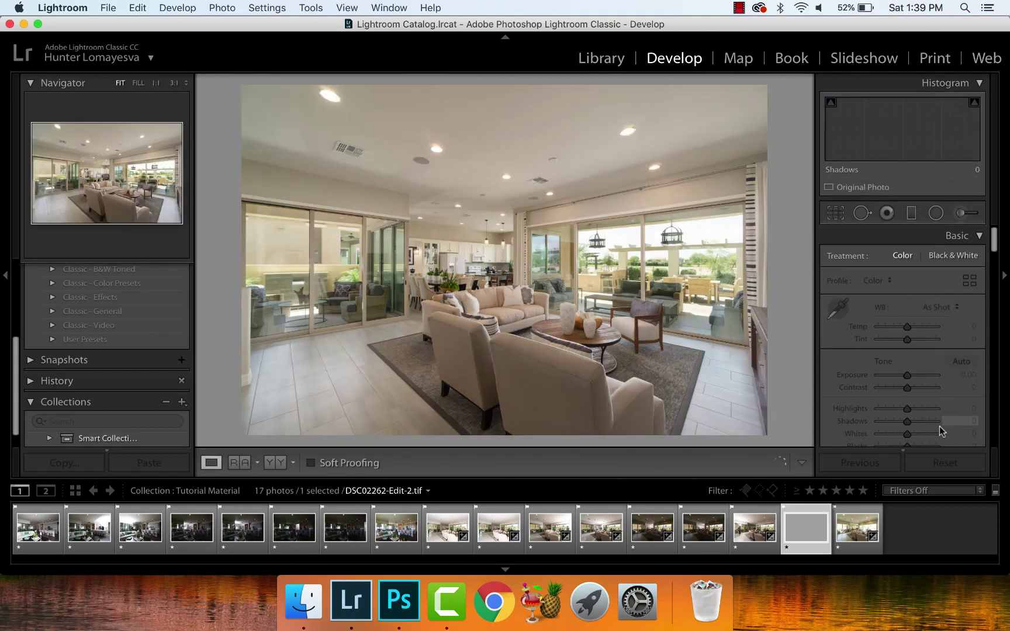
pyautogui.click(967, 388)
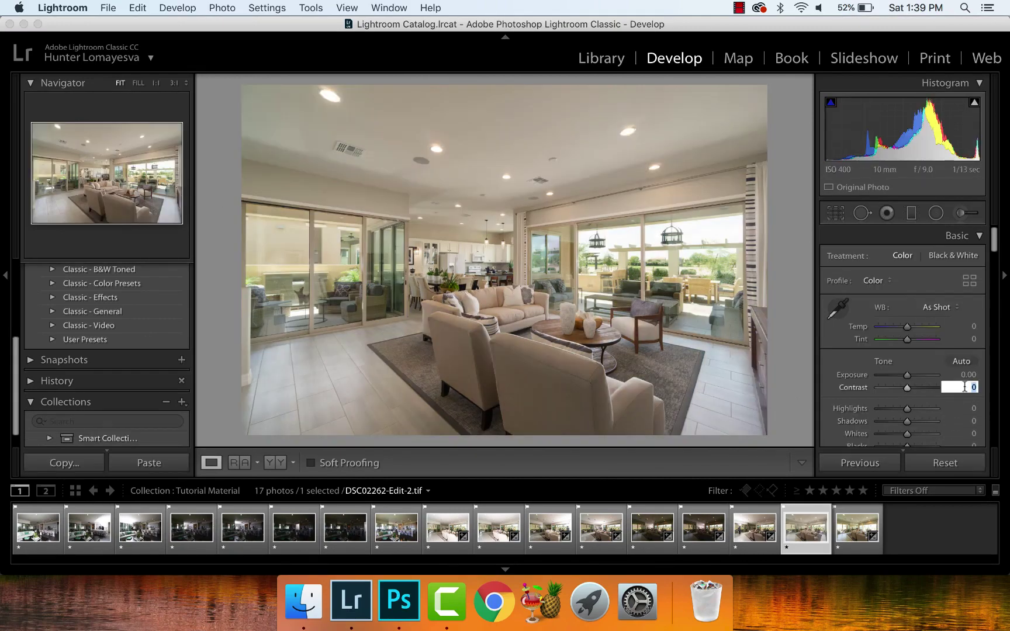
pyautogui.press('Return')
pyautogui.click(963, 407)
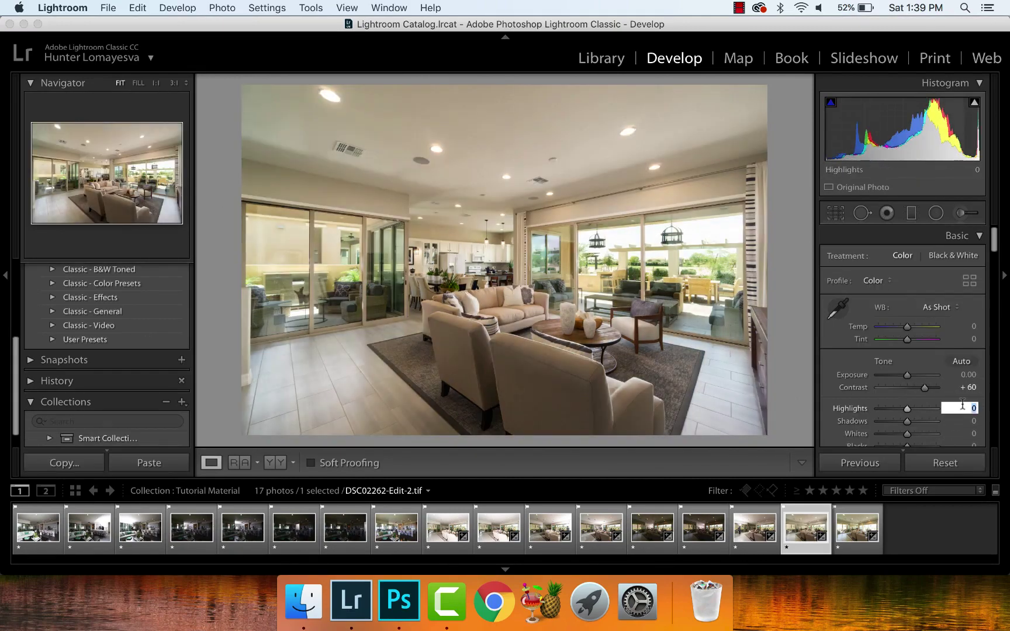
pyautogui.press('Tab')
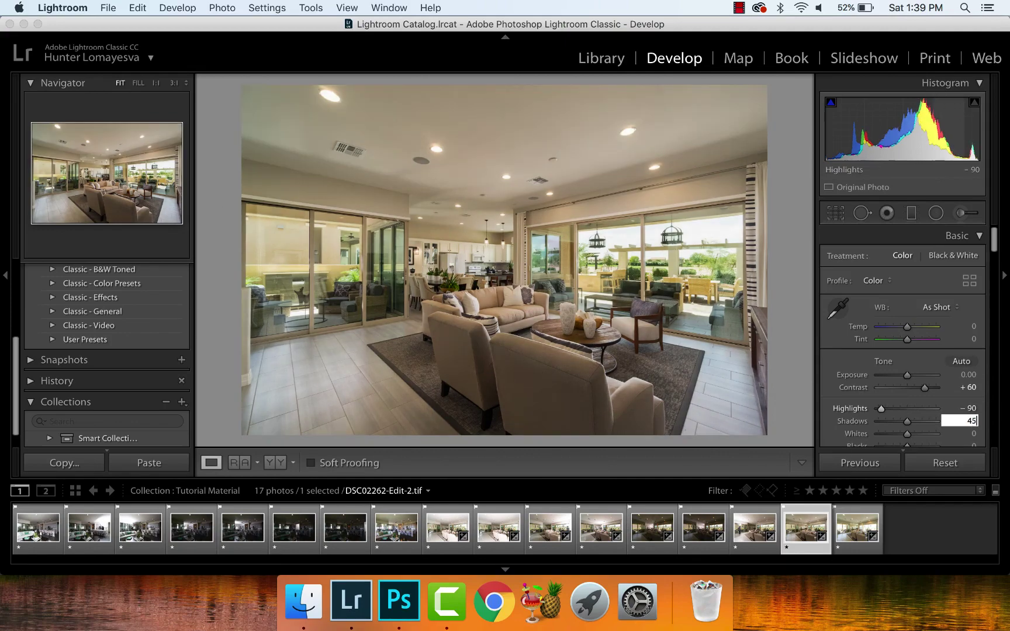
pyautogui.press('Return')
# Step: Set the photo's Clarity to +15
pyautogui.scroll(-3, 968, 405)
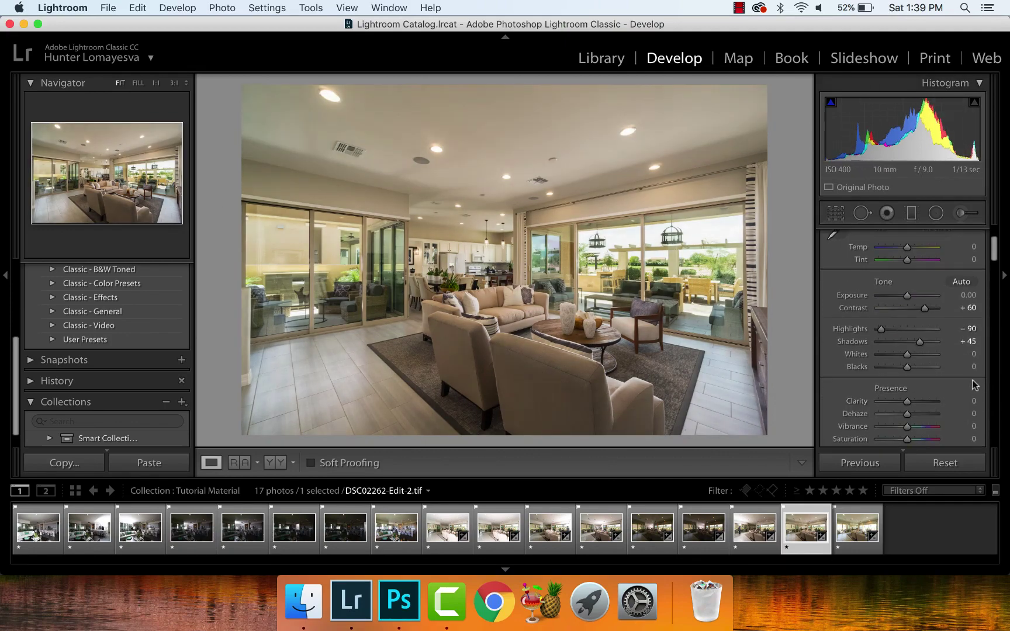
pyautogui.click(975, 400)
pyautogui.write('15')
pyautogui.press('Return')
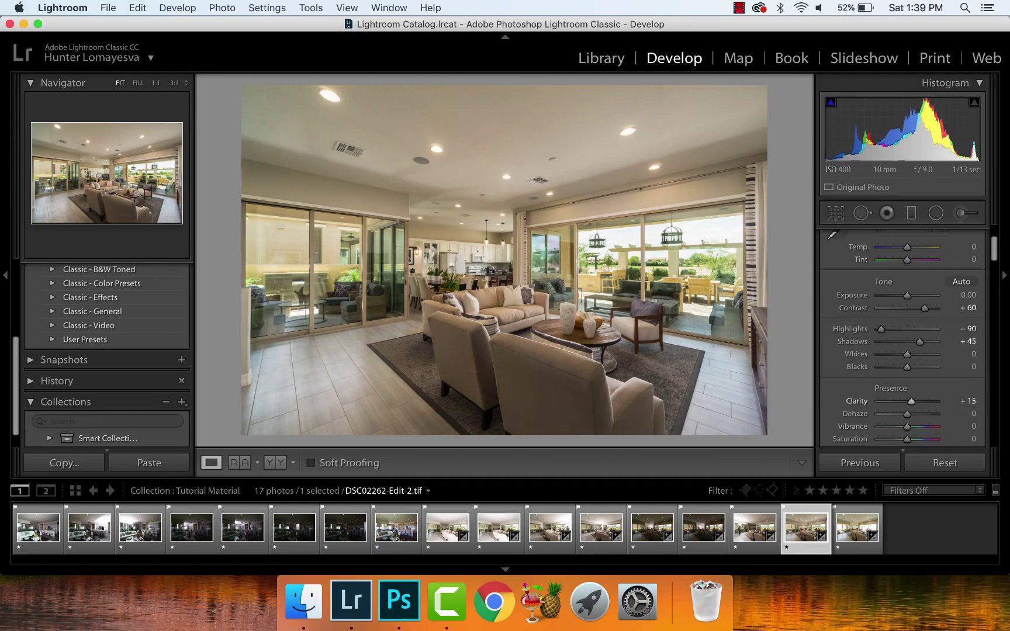
# Step: Set the photo's Sharpening Amount to 75
pyautogui.scroll(-4, 987, 365)
pyautogui.scroll(-15, 987, 365)
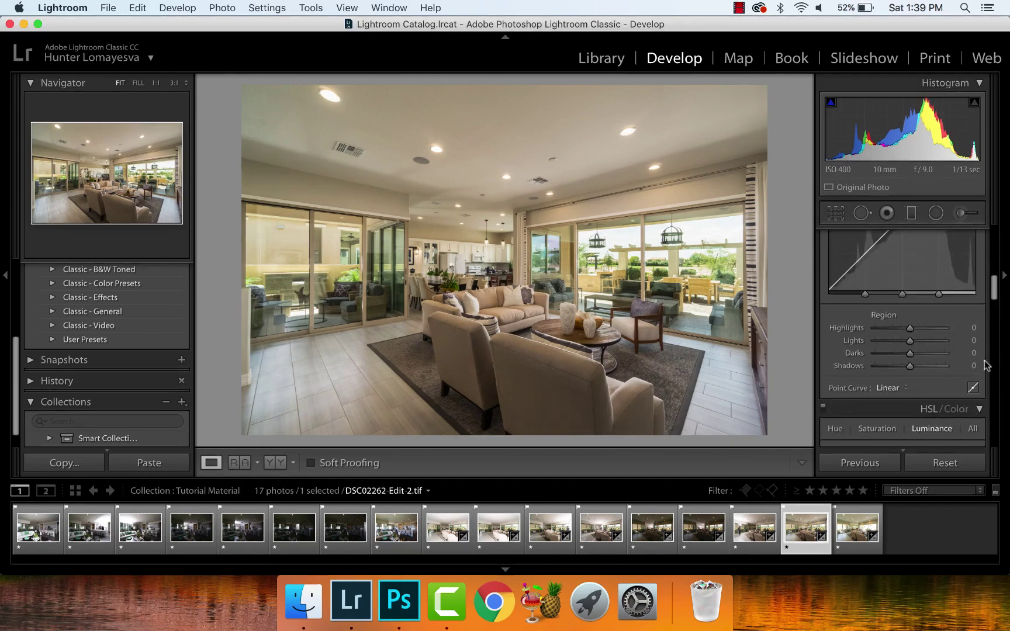
pyautogui.click(973, 298)
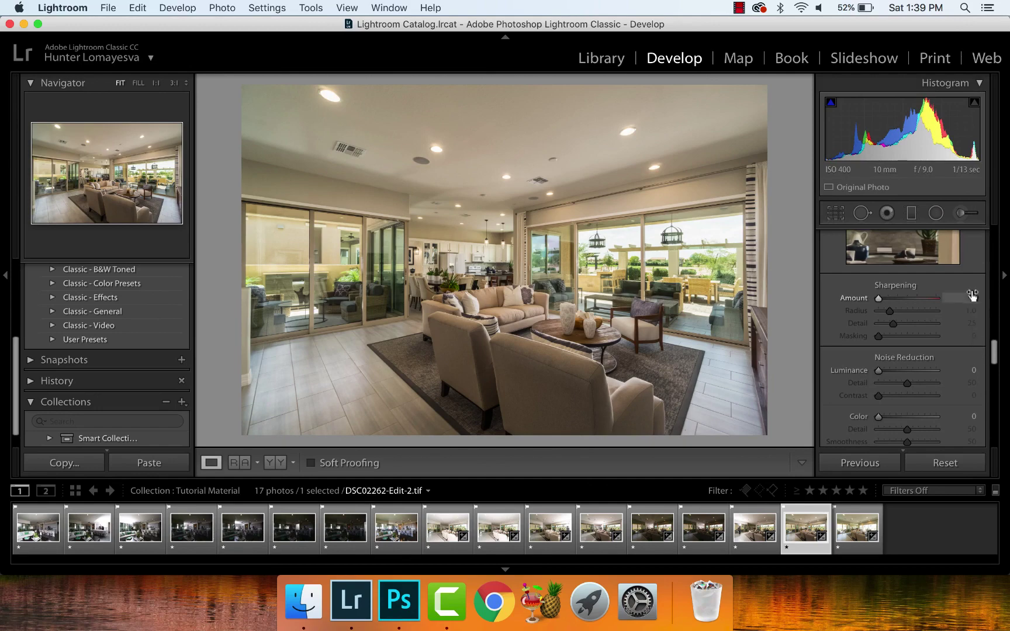
pyautogui.press('Return')
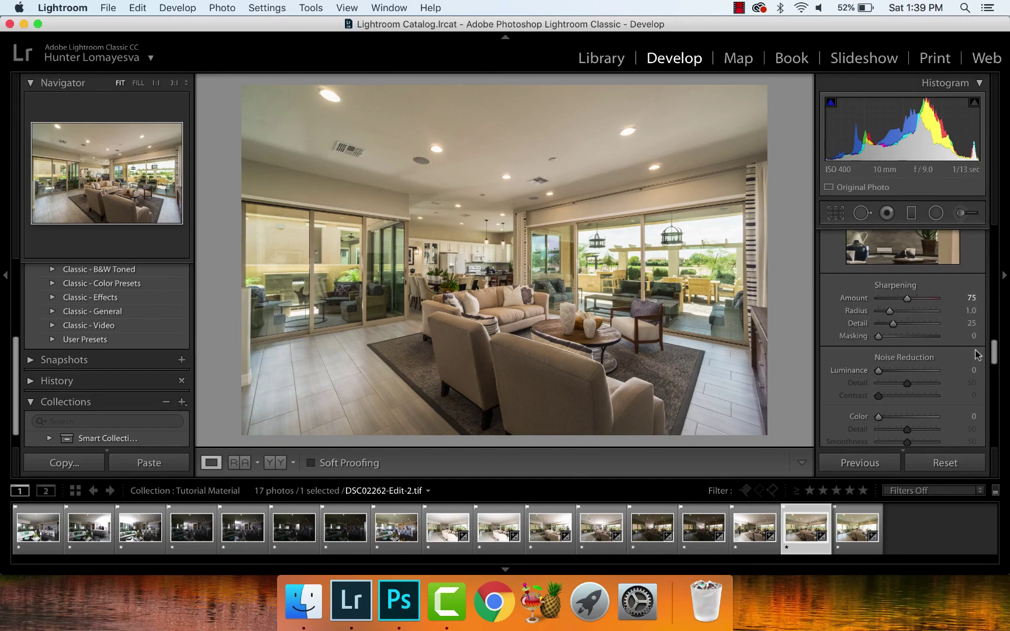
# Step: Set the Post-Crop Vignetting Amount to -15 with the Highlight Priority style
pyautogui.scroll(-3, 977, 354)
pyautogui.scroll(-10, 973, 322)
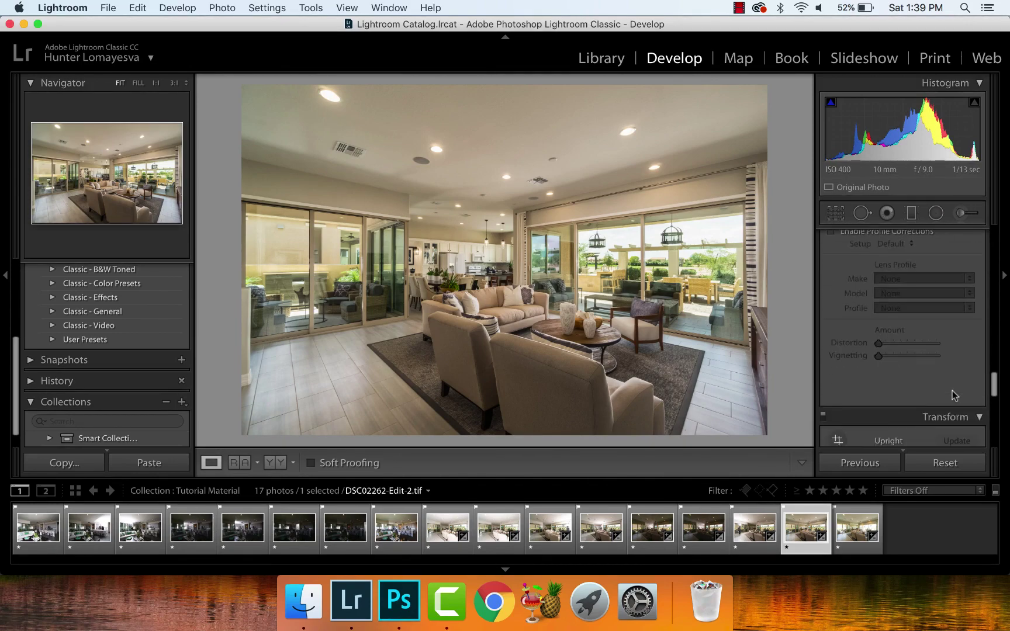
pyautogui.scroll(-2, 956, 388)
pyautogui.click(974, 372)
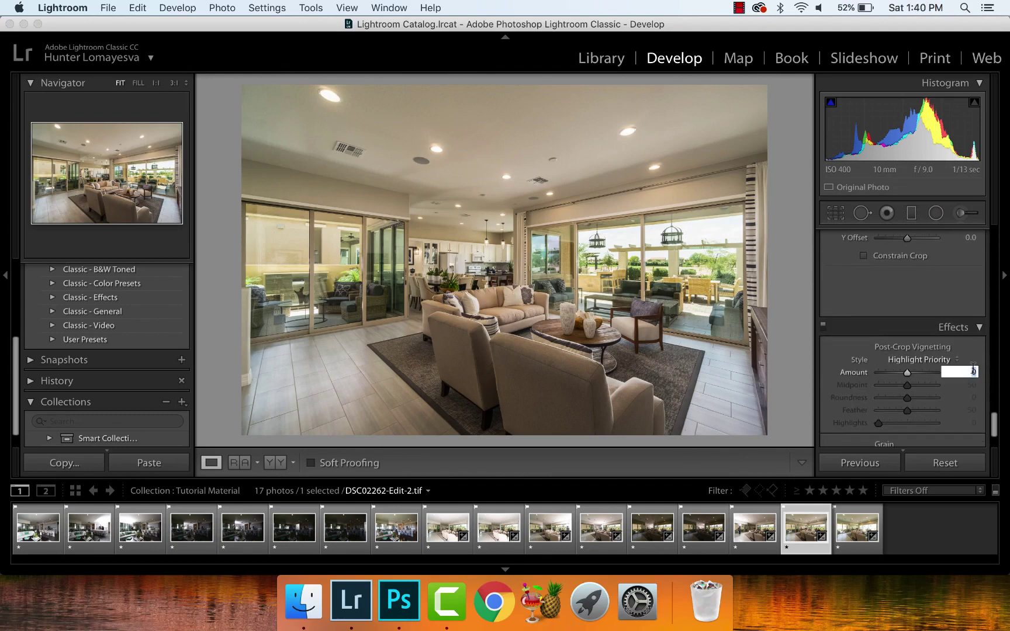
pyautogui.write('-15')
pyautogui.press('Return')
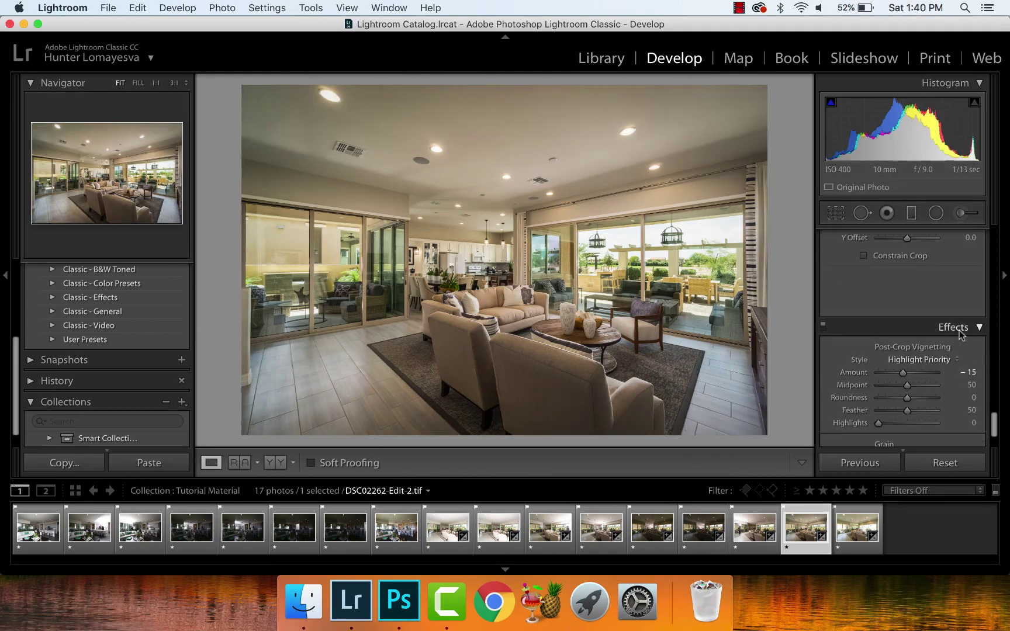
# Step: Try raising the Exposure to +0.10 and return it to 0.00
pyautogui.scroll(20, 961, 333)
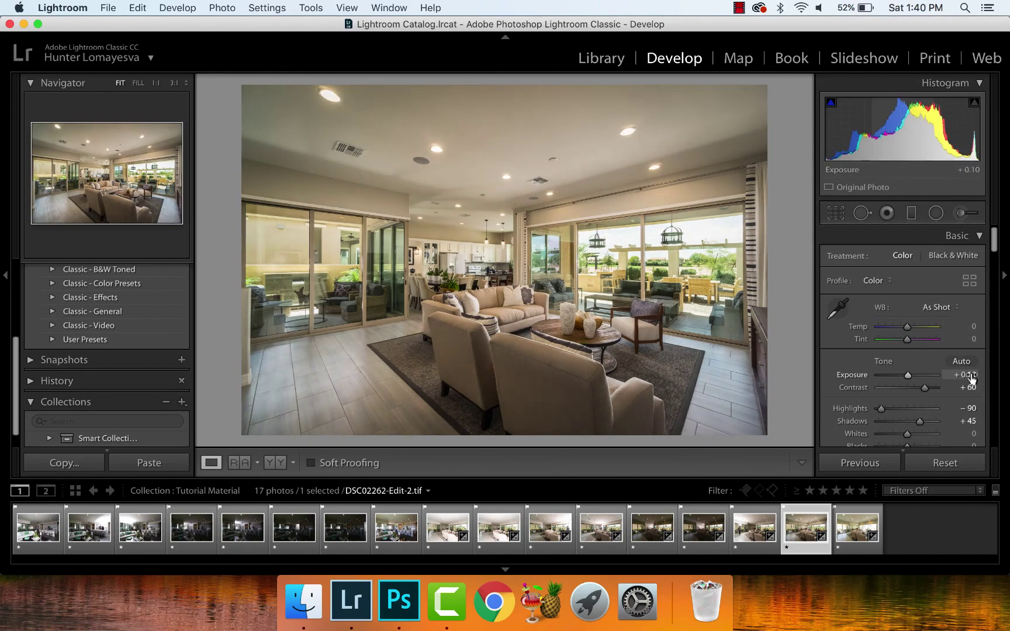
pyautogui.press('Down')
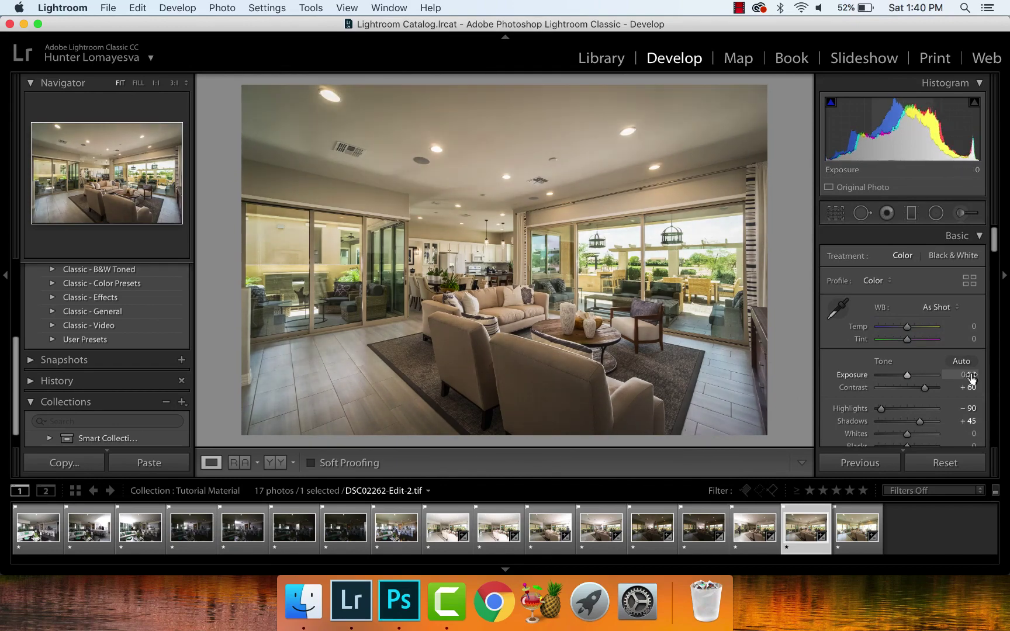
# Step: Crop the upper strip of ceiling off the photo with the aspect ratio unlocked, and rate the photo five stars
pyautogui.click(836, 213)
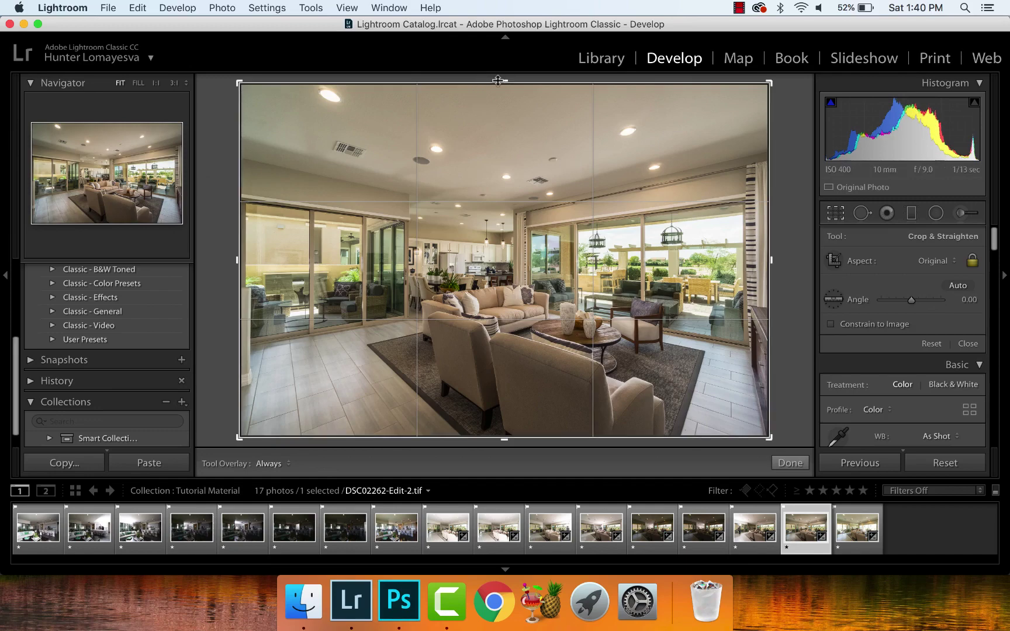
pyautogui.moveTo(505, 82); pyautogui.dragTo(532, 7)
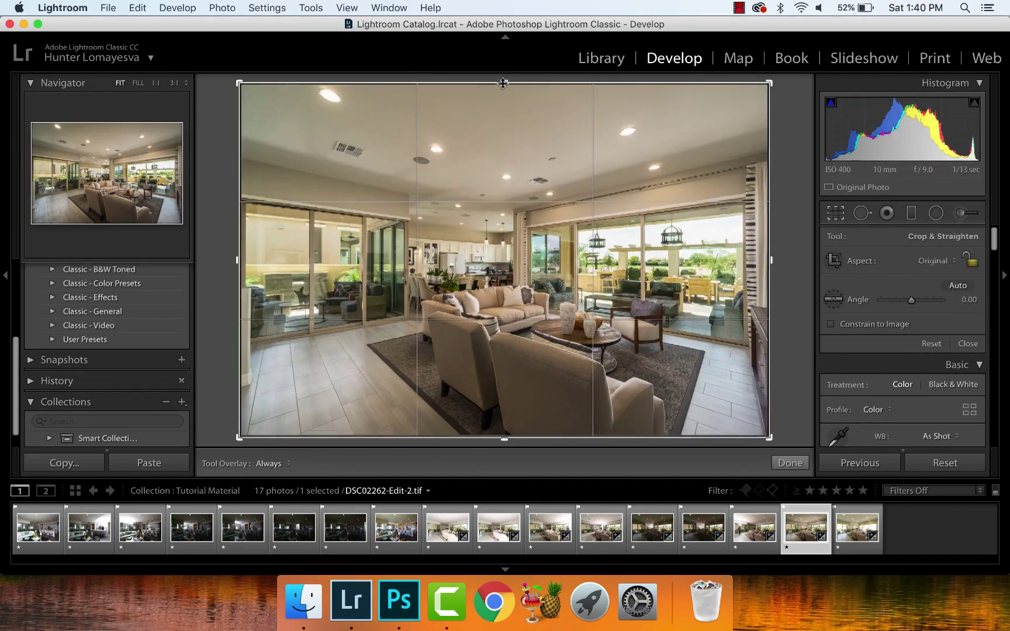
pyautogui.moveTo(504, 84); pyautogui.dragTo(513, 110)
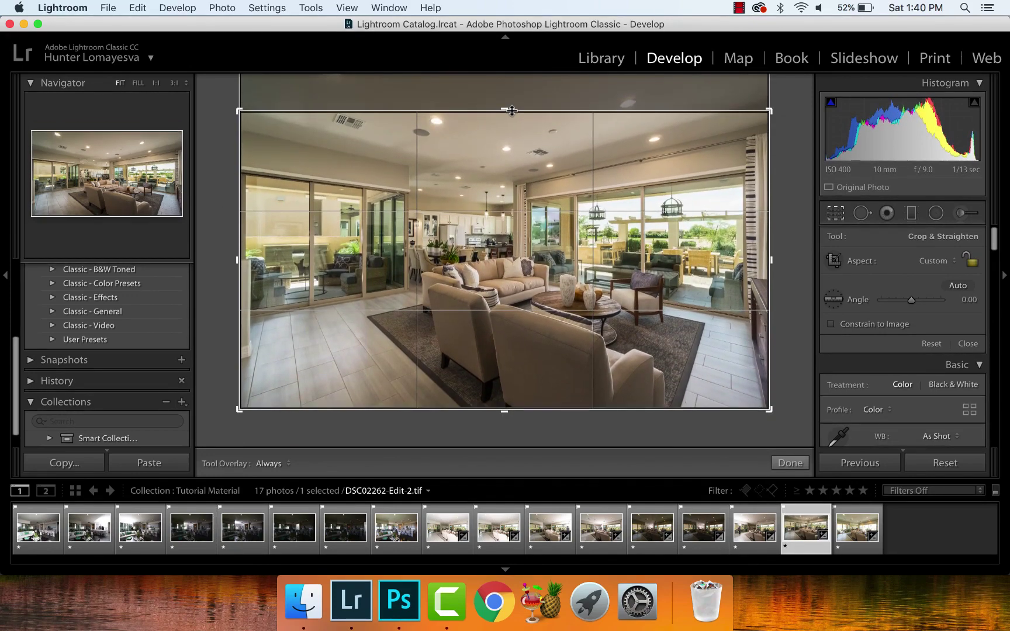
pyautogui.press('Return')
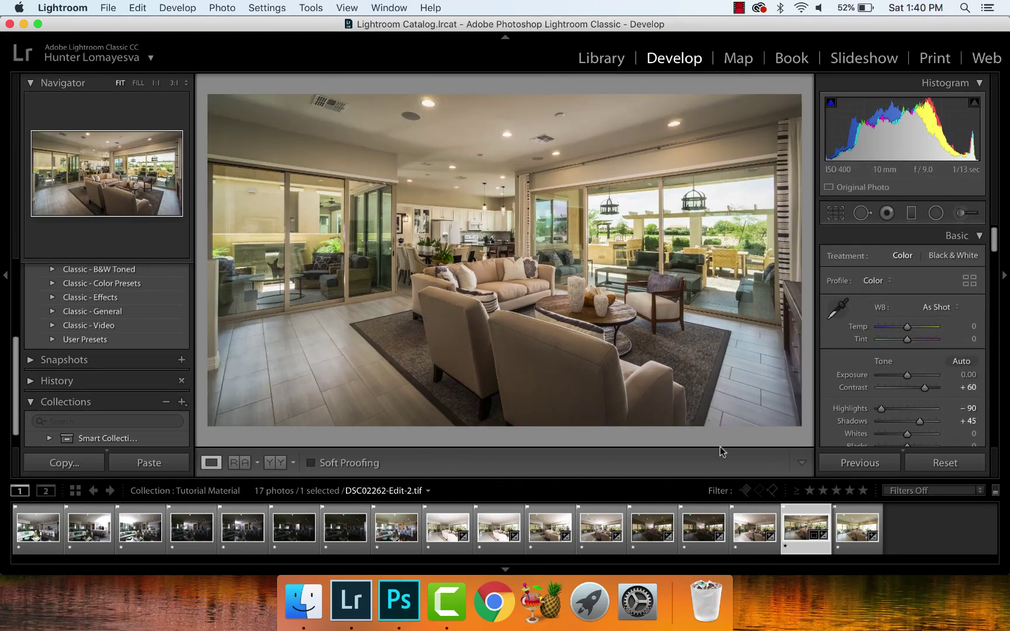
pyautogui.press('5')
pyautogui.click(740, 8)
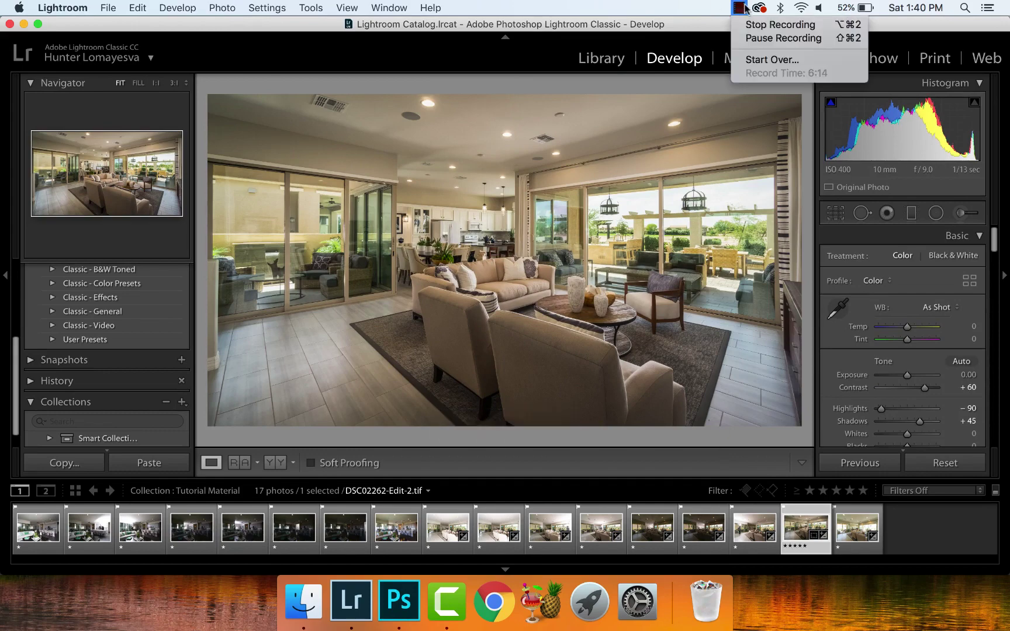